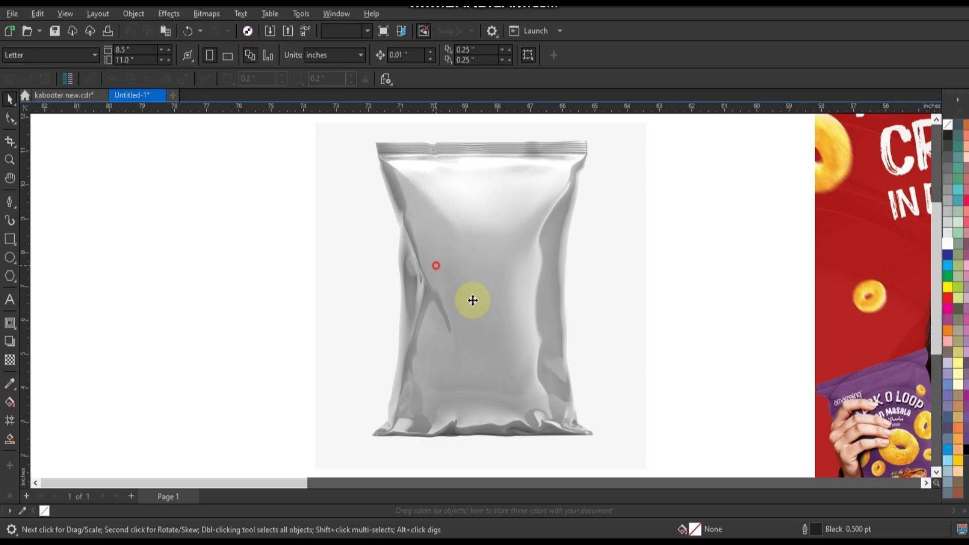
# Select the silver foil bag image and zoom in on its top edge
pyautogui.click(494, 318)
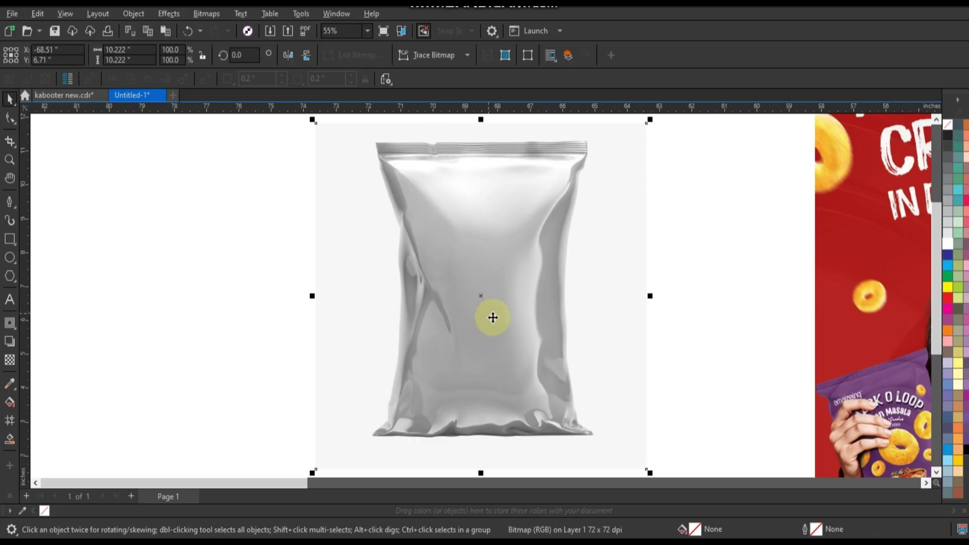
pyautogui.scroll(-2, 493, 318)
pyautogui.scroll(3, 493, 318)
pyautogui.press('Escape')
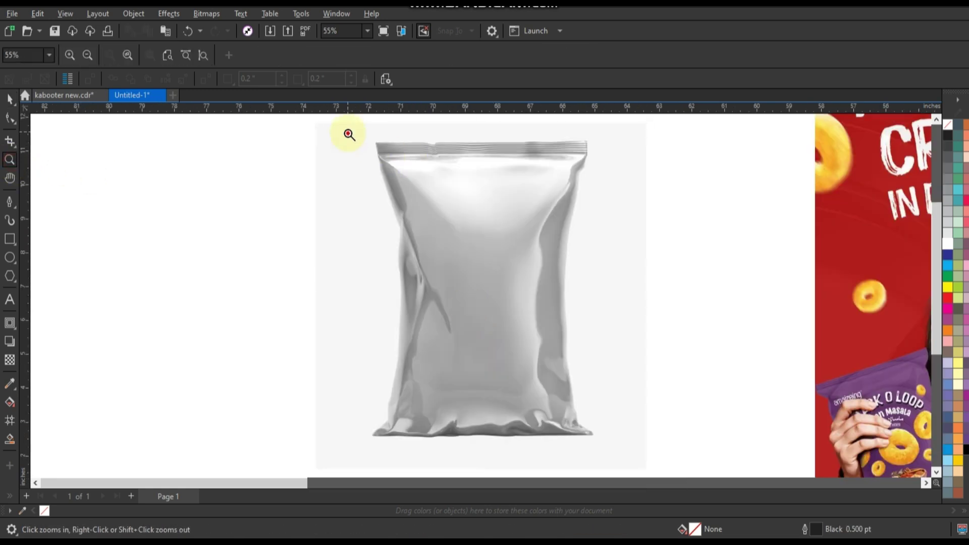
pyautogui.moveTo(618, 212); pyautogui.dragTo(618, 212)
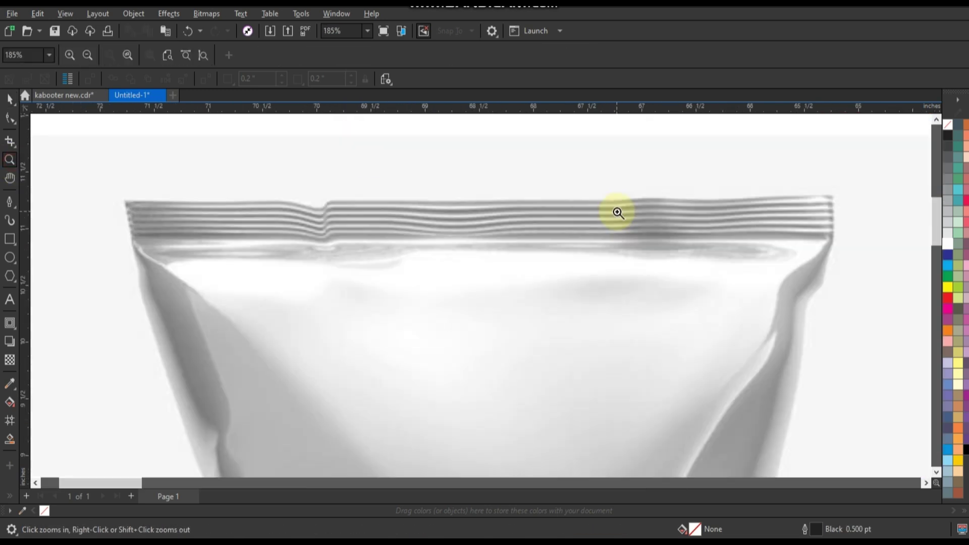
# With the Pen tool, place nodes along the bag's top edge and down its right side
pyautogui.click(9, 202)
pyautogui.click(124, 203)
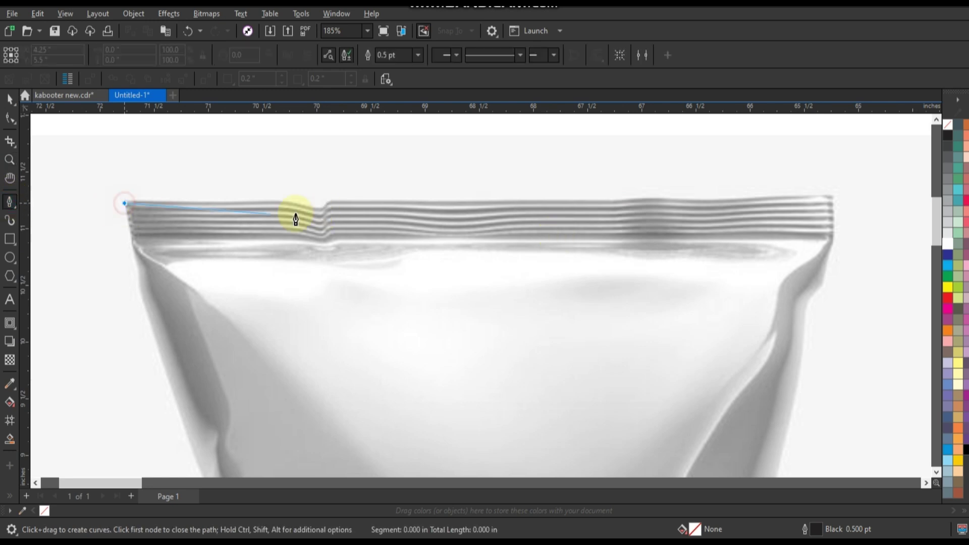
pyautogui.click(330, 202)
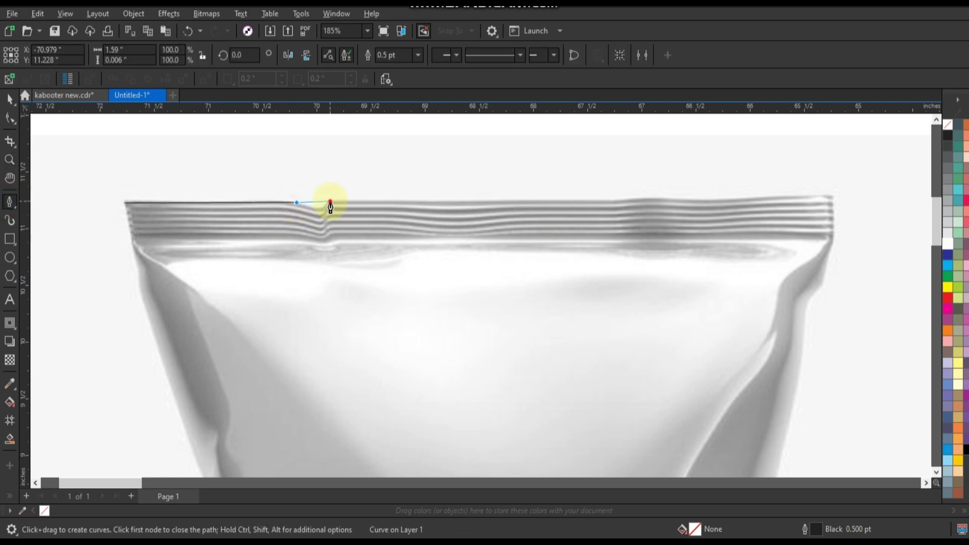
pyautogui.click(833, 197)
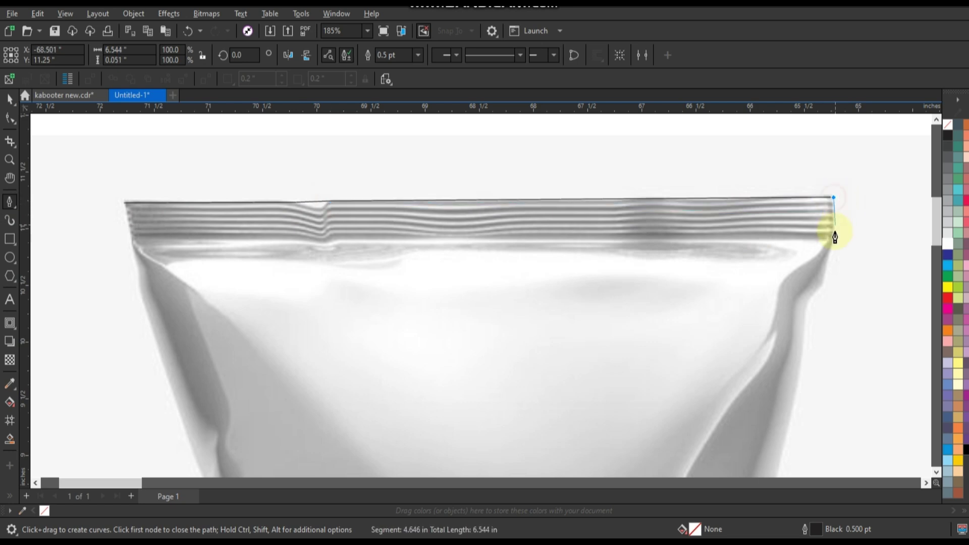
pyautogui.click(833, 235)
pyautogui.click(803, 340)
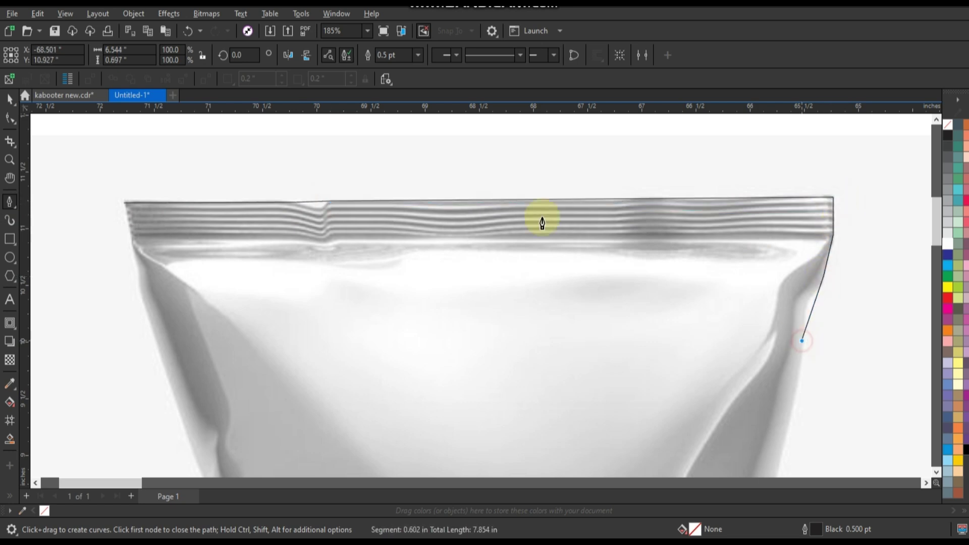
pyautogui.scroll(-2, 545, 217)
pyautogui.scroll(-1, 589, 320)
pyautogui.scroll(2, 599, 288)
pyautogui.scroll(-2, 601, 303)
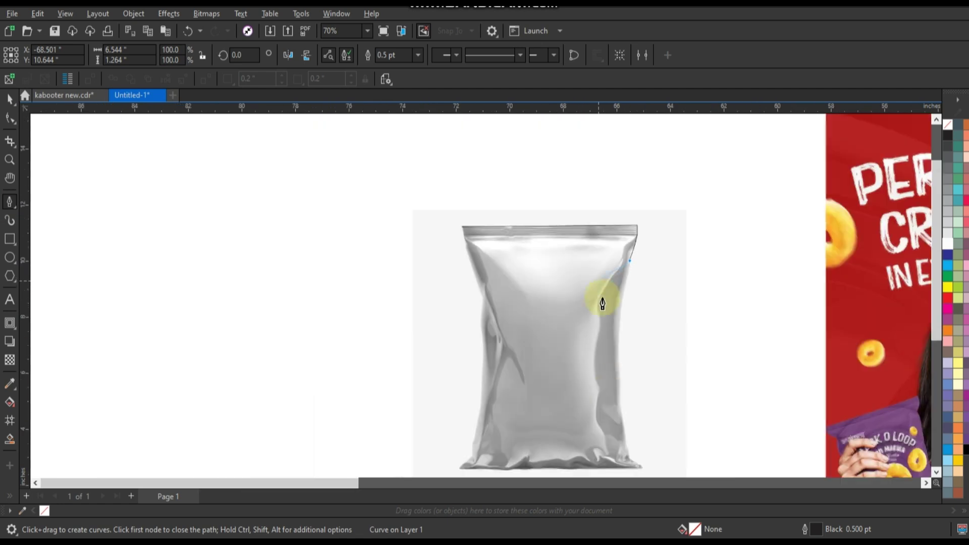
pyautogui.scroll(2, 617, 435)
pyautogui.scroll(3, 616, 435)
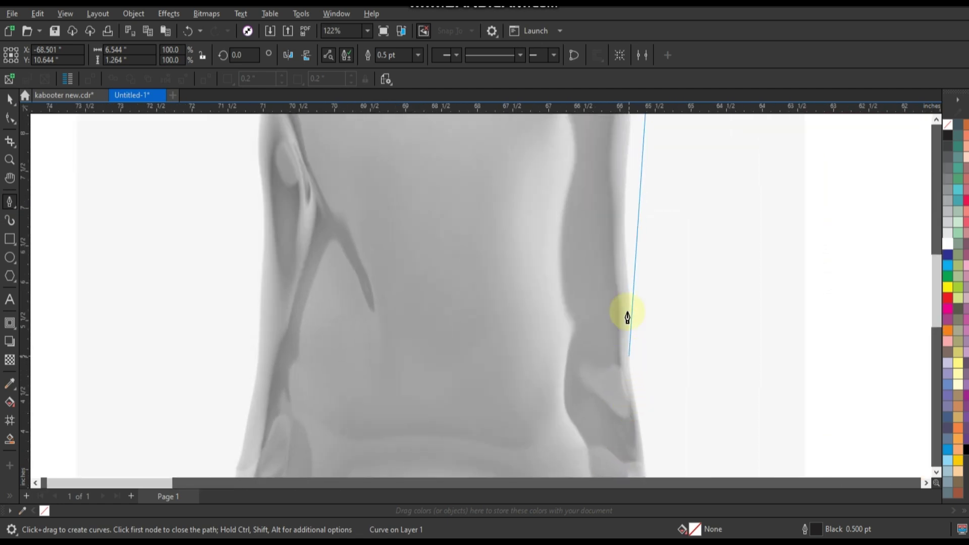
pyautogui.click(625, 261)
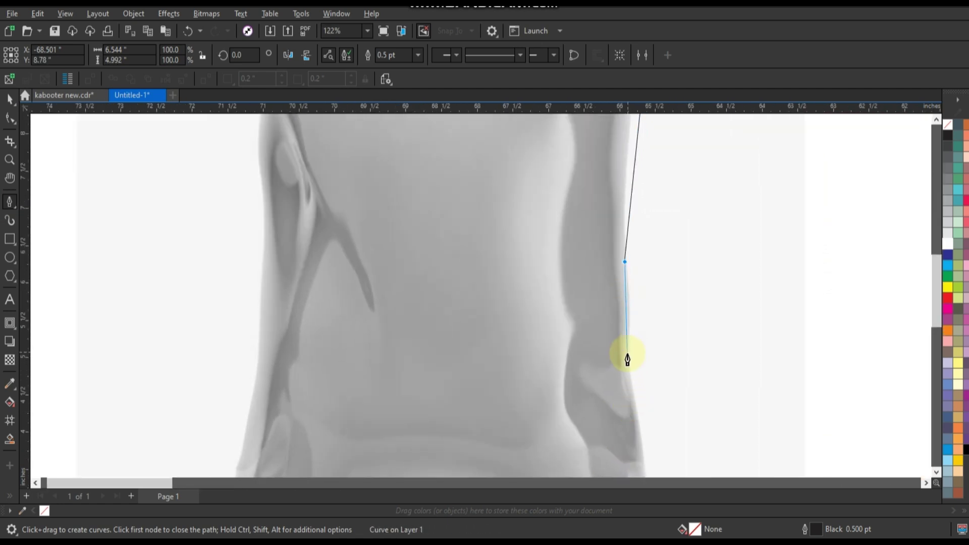
pyautogui.click(628, 354)
# Continue the outline around the bottom-right flare and along the bag's bottom edge
pyautogui.scroll(-1, 642, 457)
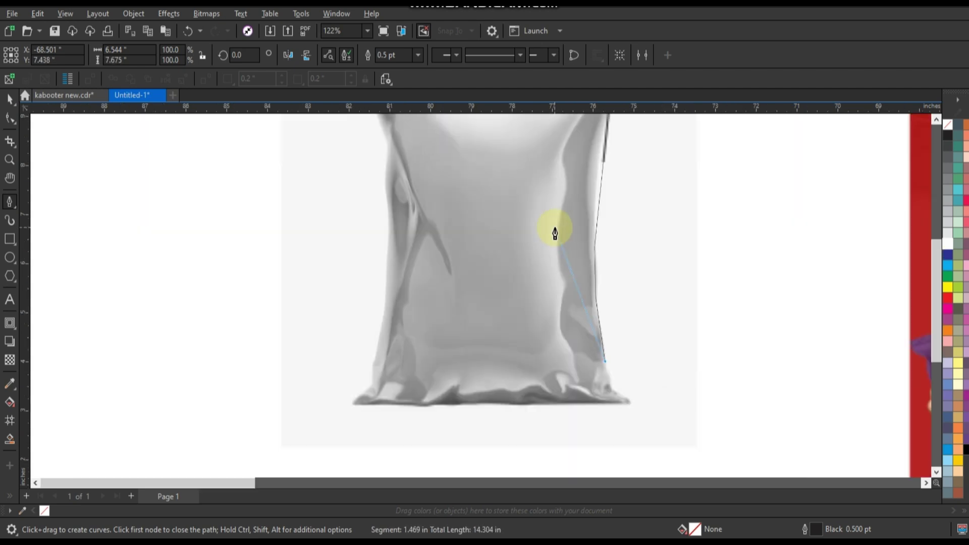
pyautogui.scroll(1, 604, 392)
pyautogui.click(616, 388)
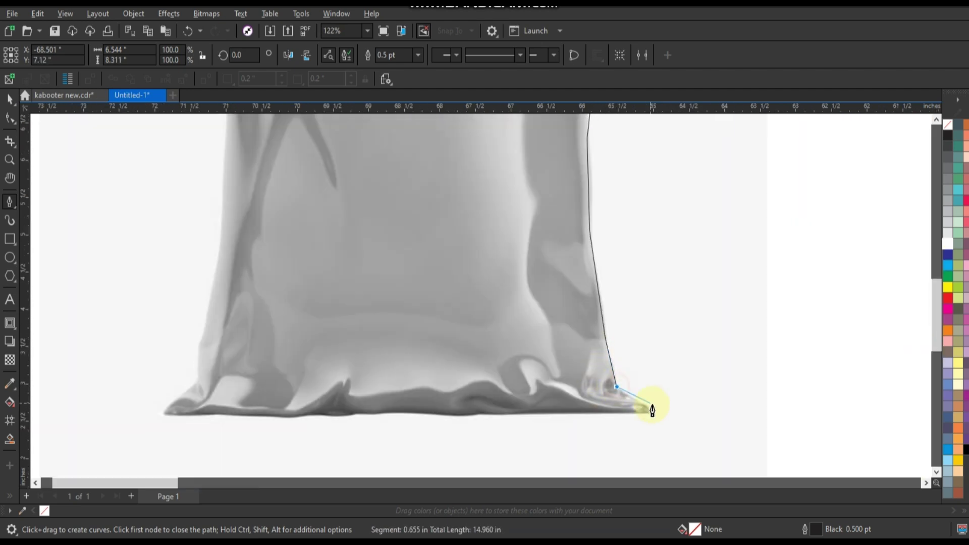
pyautogui.click(647, 406)
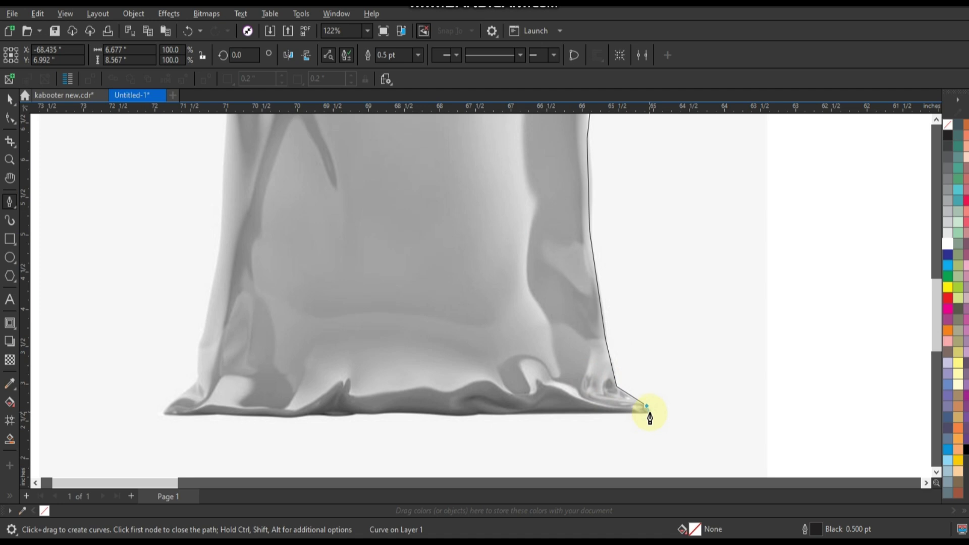
pyautogui.click(649, 411)
pyautogui.click(482, 414)
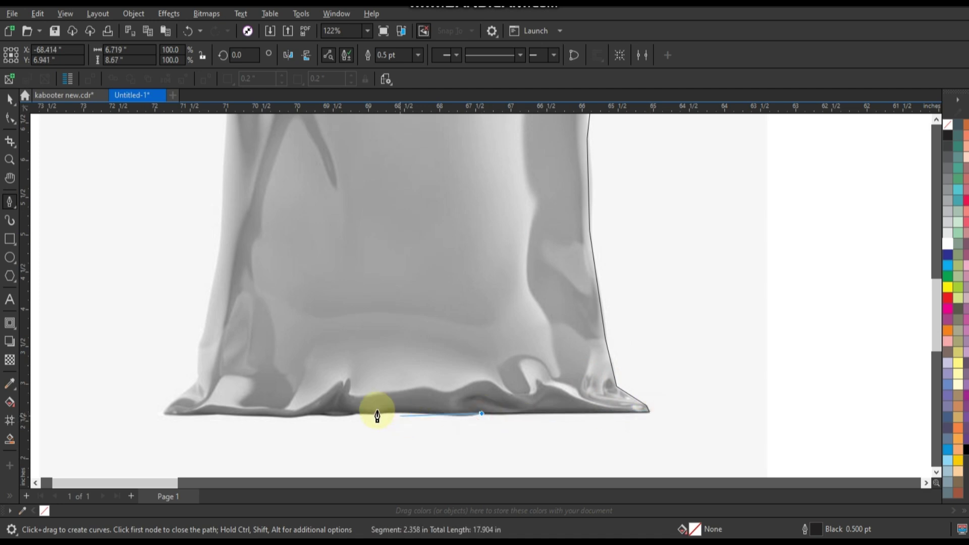
pyautogui.click(358, 416)
pyautogui.click(314, 414)
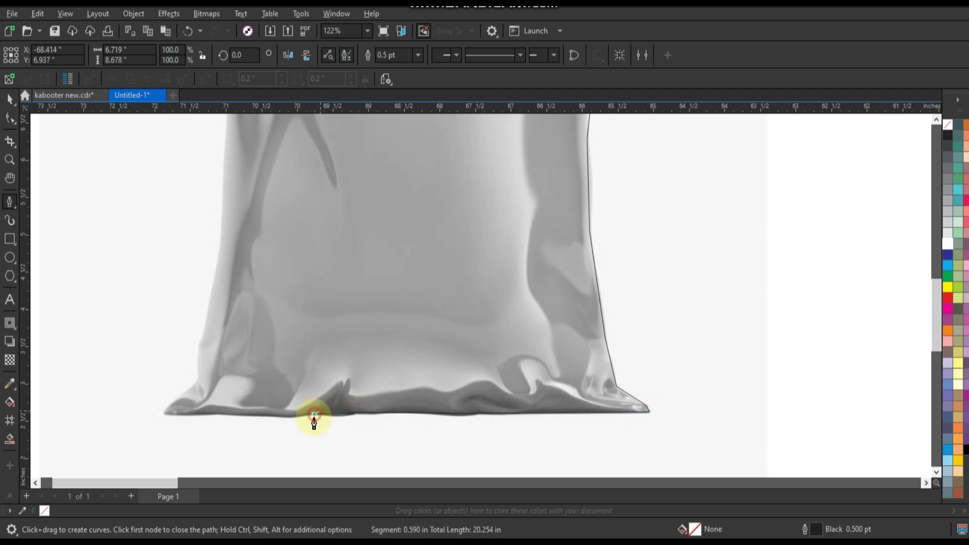
pyautogui.click(165, 413)
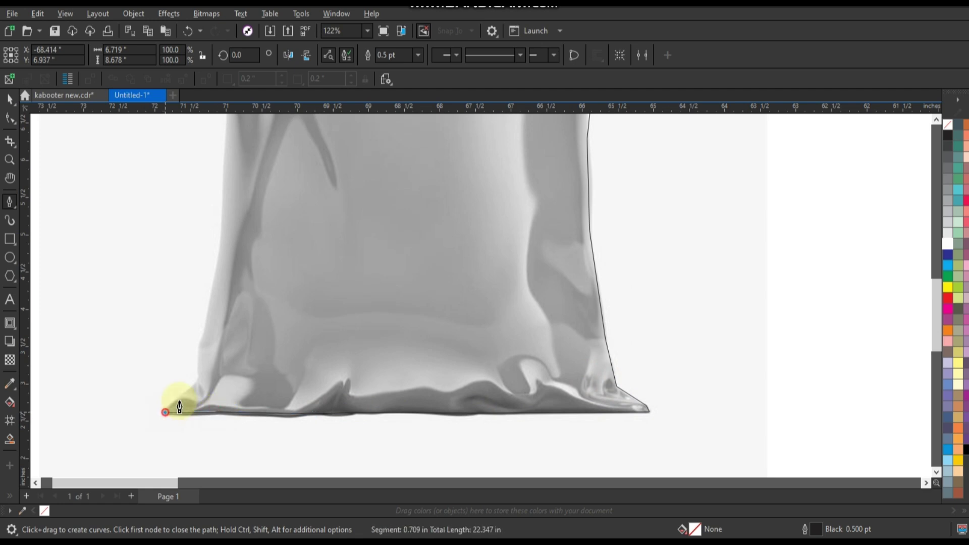
# Run the outline up the bag's left side and close it at the first node
pyautogui.click(201, 382)
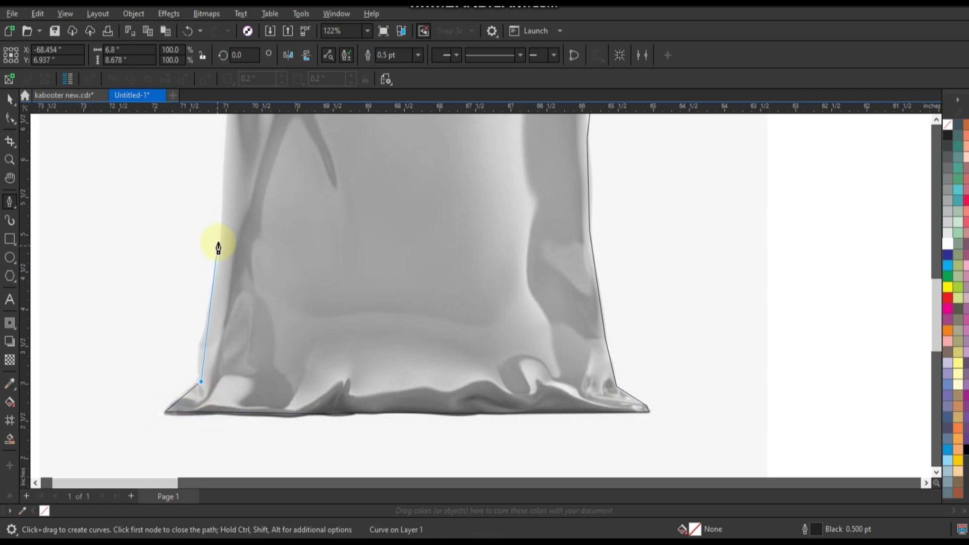
pyautogui.click(223, 243)
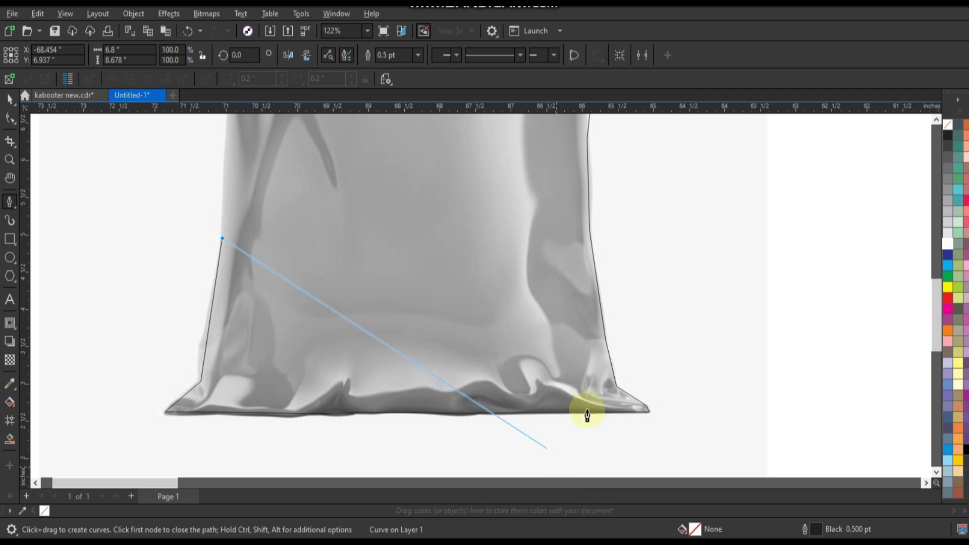
pyautogui.scroll(-2, 601, 421)
pyautogui.scroll(2, 457, 263)
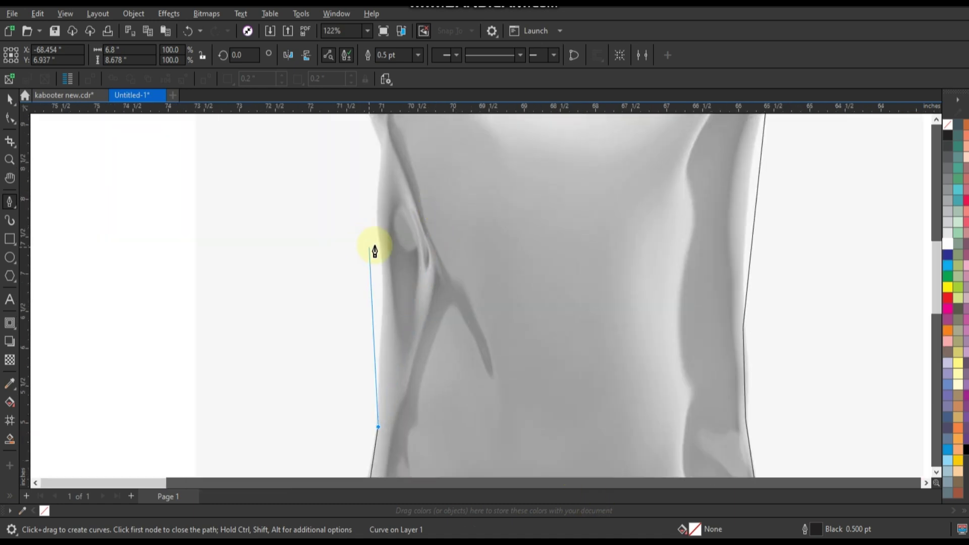
pyautogui.click(381, 241)
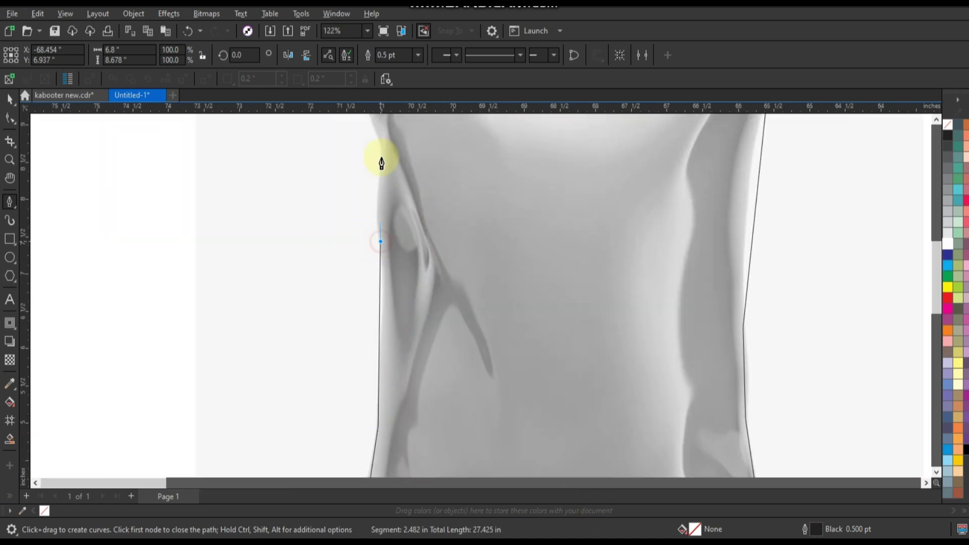
pyautogui.scroll(-1, 520, 373)
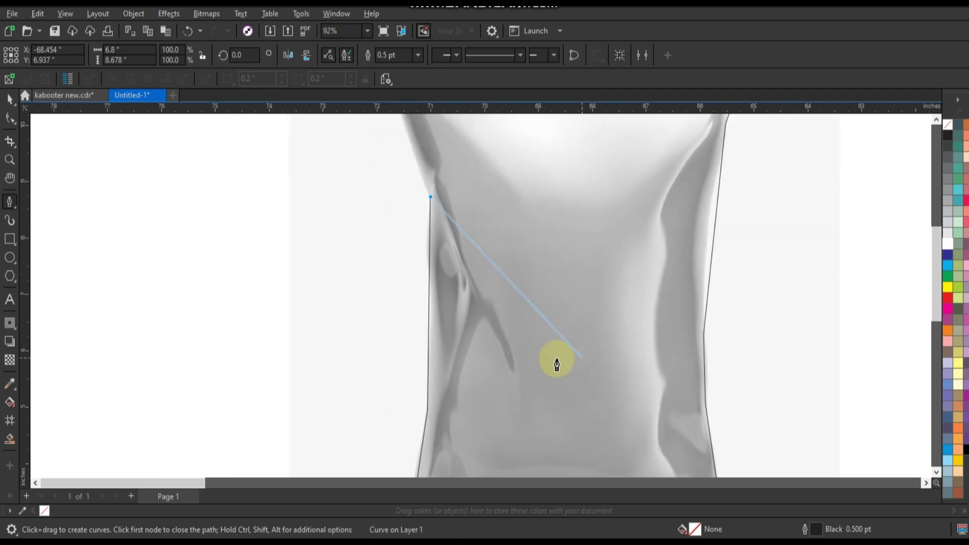
pyautogui.scroll(-2, 439, 187)
pyautogui.scroll(1, 448, 216)
pyautogui.scroll(3, 449, 216)
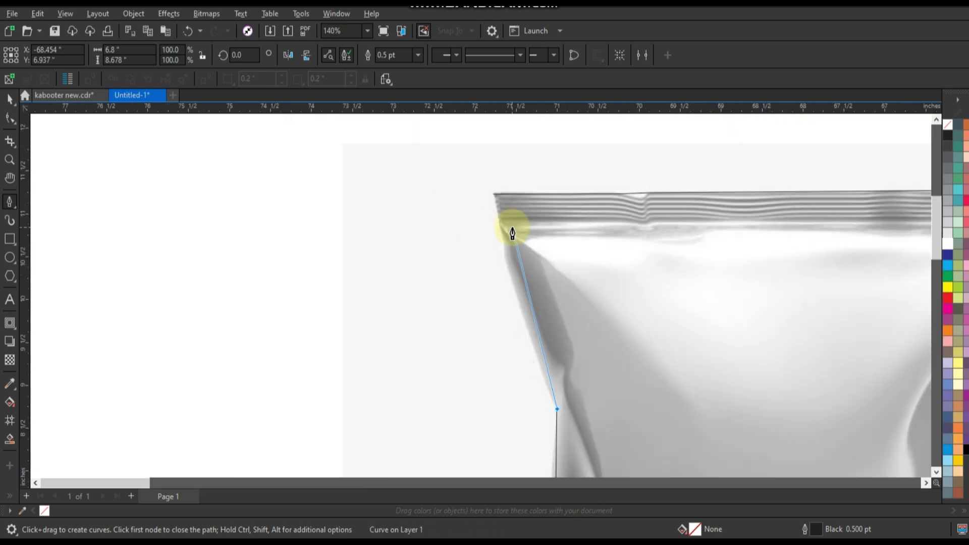
pyautogui.click(493, 200)
pyautogui.scroll(-1, 303, 194)
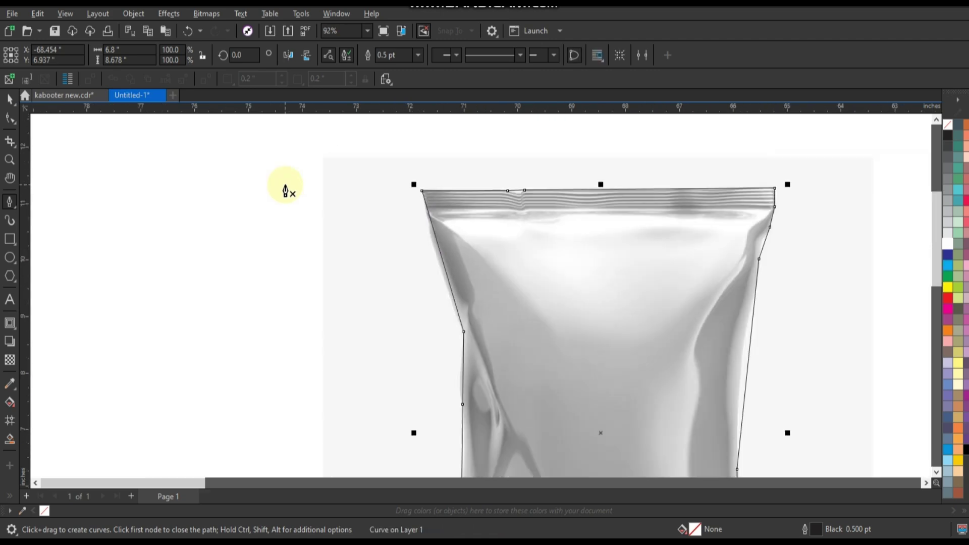
pyautogui.scroll(-2, 288, 188)
# Zoom in on the bag's upper half and remove the extra left-edge node from the outline
pyautogui.click(9, 122)
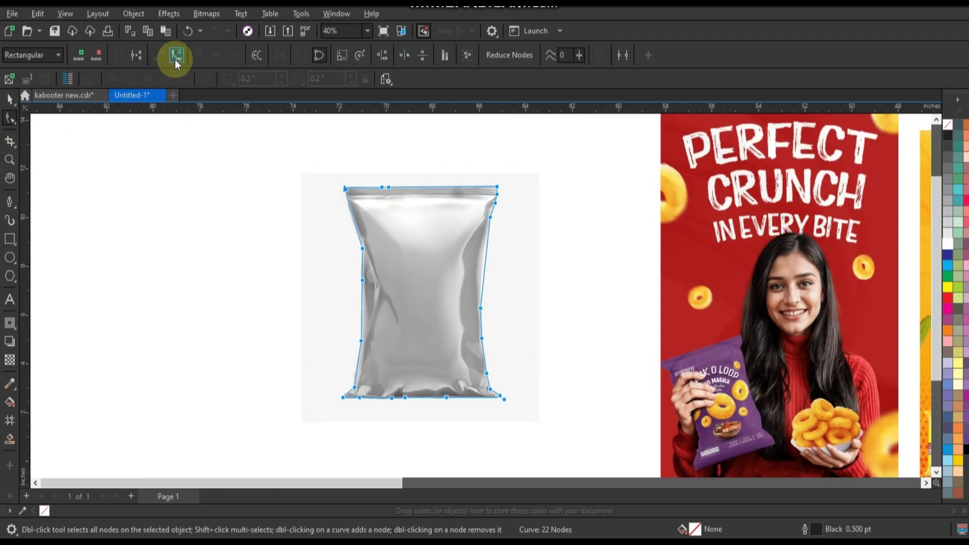
pyautogui.click(9, 159)
pyautogui.moveTo(320, 176); pyautogui.dragTo(534, 281)
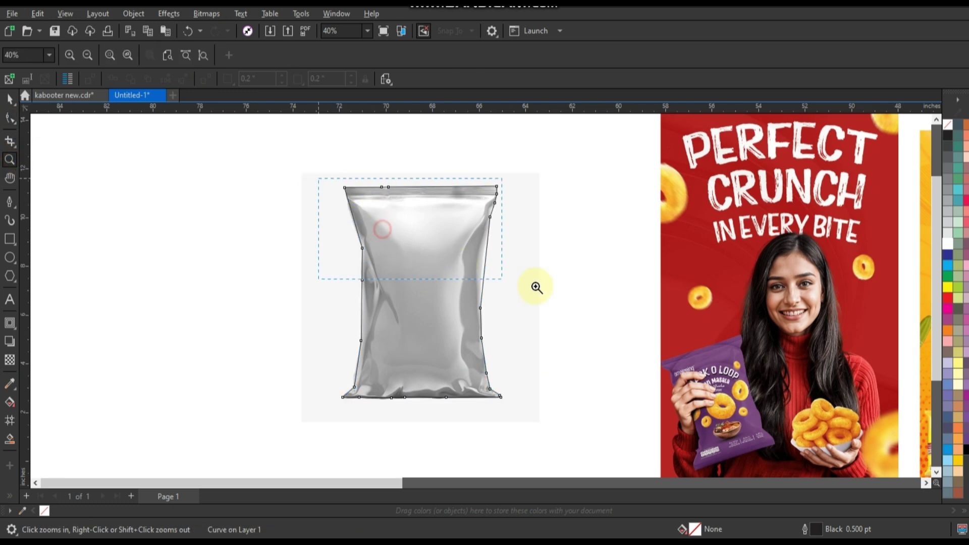
pyautogui.click(5, 120)
pyautogui.click(202, 174)
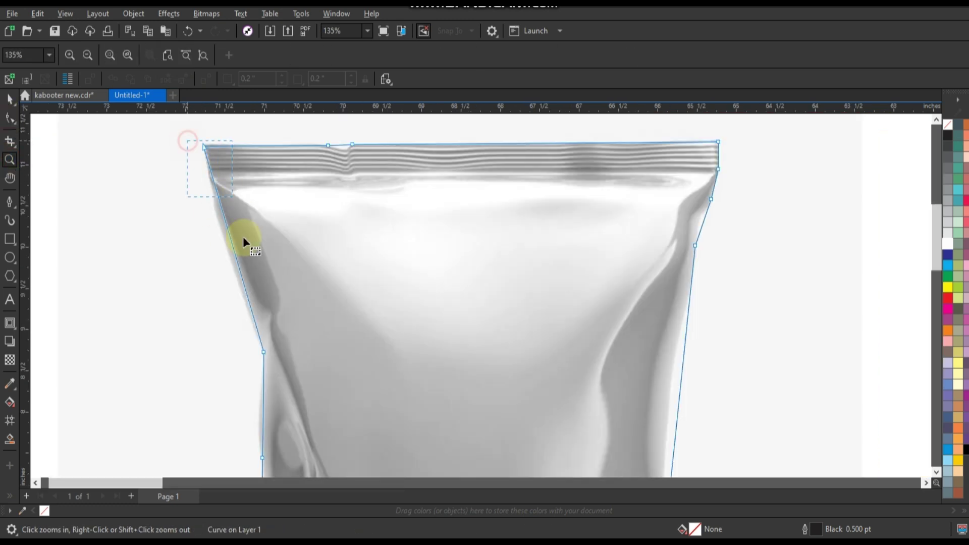
pyautogui.press('F10')
pyautogui.doubleClick(223, 214)
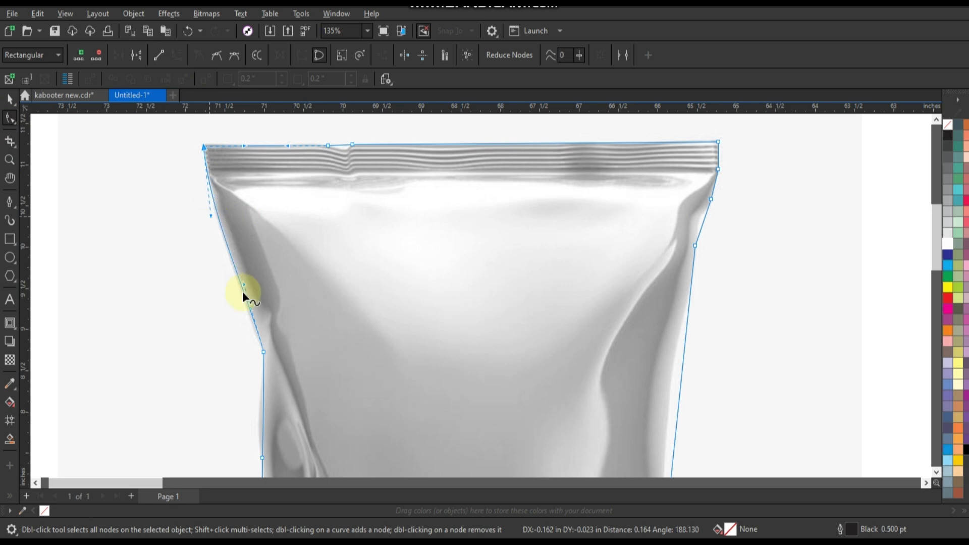
# Bend the outline's right and left edges and lower-left curve to follow the bag
pyautogui.click(704, 218)
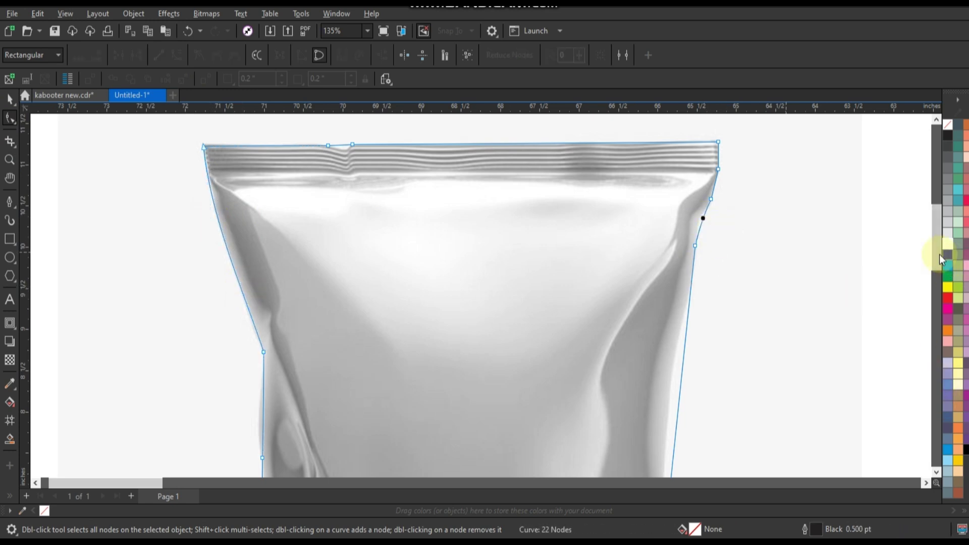
pyautogui.moveTo(937, 242)
pyautogui.mouseDown()
pyautogui.moveTo(946, 331)
pyautogui.moveTo(934, 283)
pyautogui.mouseUp()
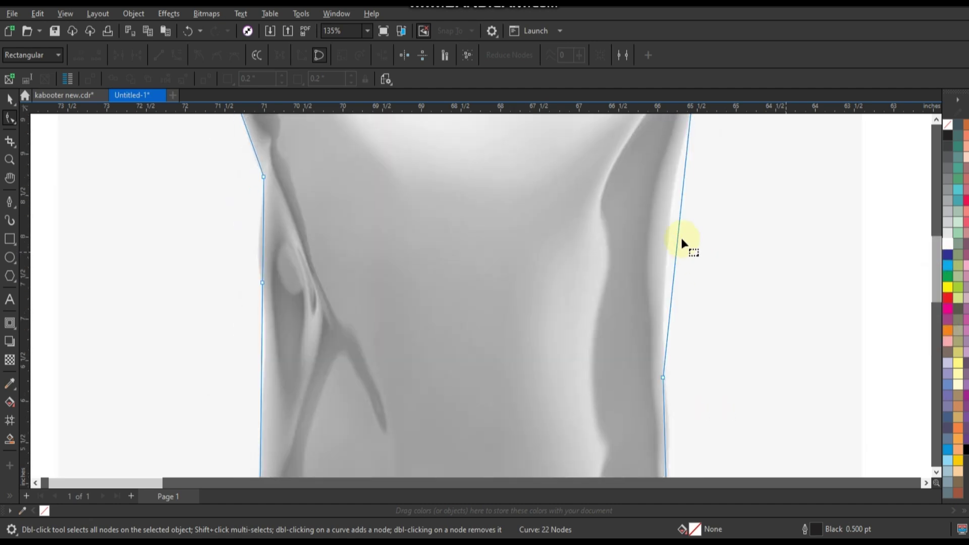
pyautogui.moveTo(678, 232); pyautogui.dragTo(670, 227)
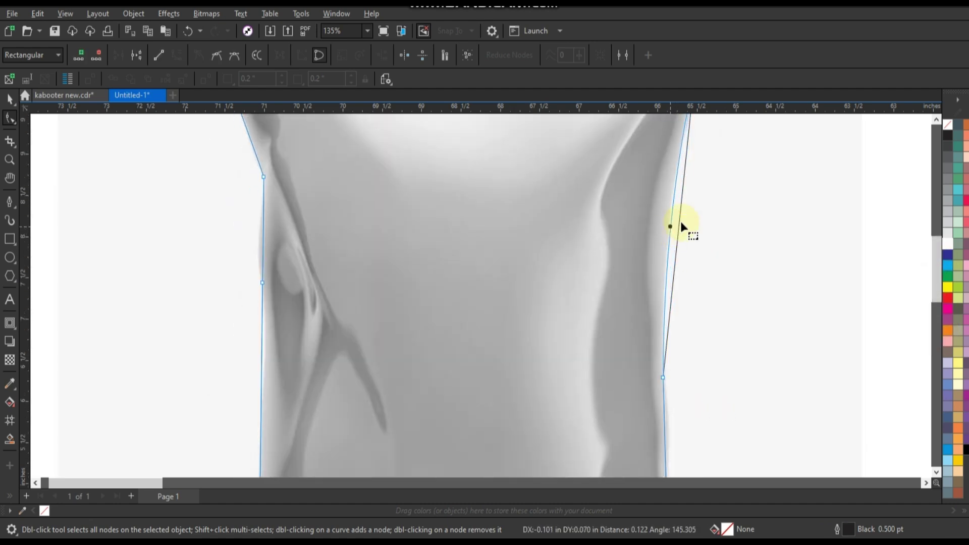
pyautogui.moveTo(263, 253); pyautogui.dragTo(259, 248)
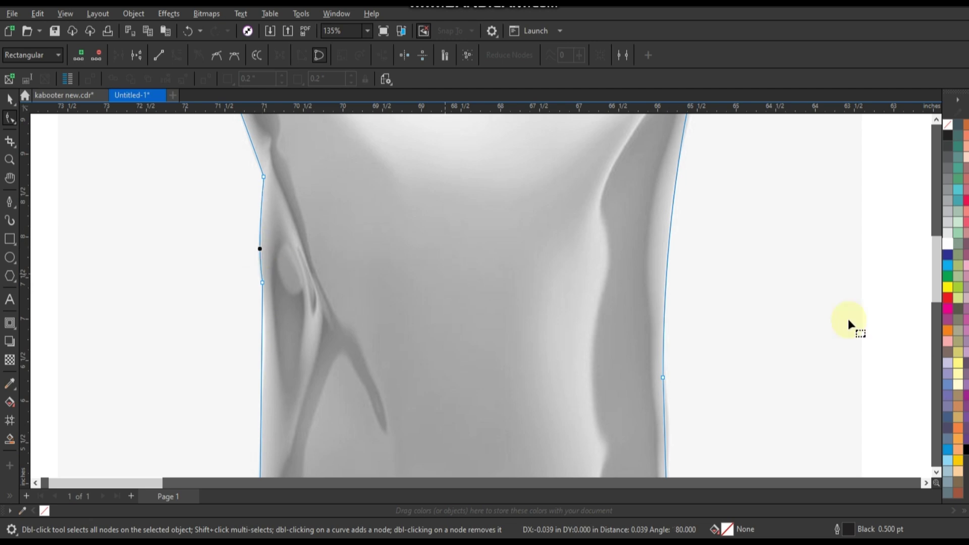
pyautogui.moveTo(934, 280); pyautogui.dragTo(933, 317)
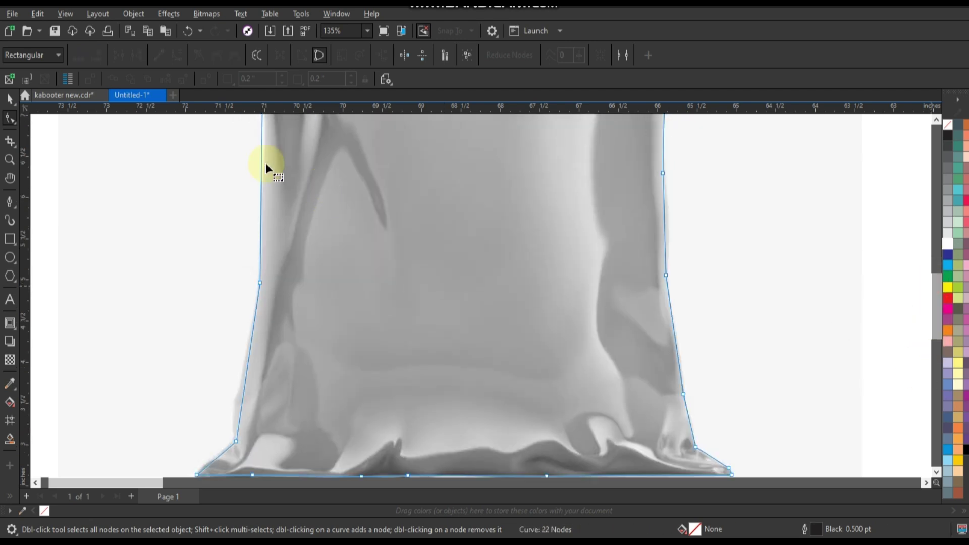
pyautogui.moveTo(263, 158); pyautogui.dragTo(264, 161)
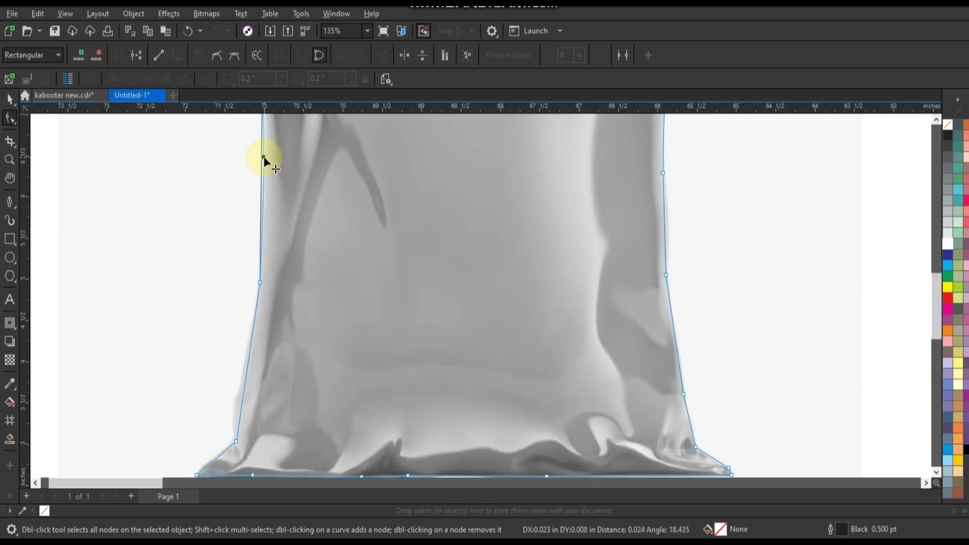
pyautogui.click(666, 229)
pyautogui.click(683, 395)
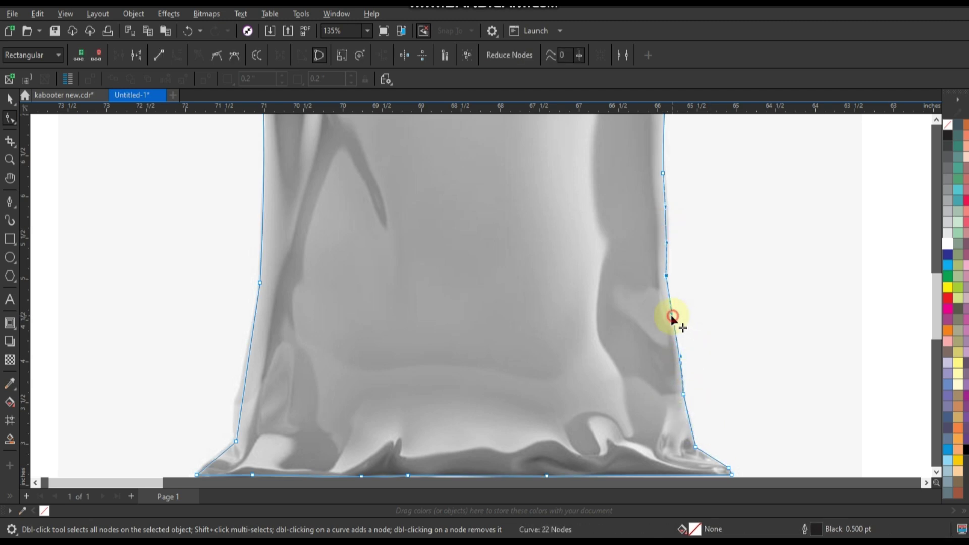
pyautogui.moveTo(252, 452)
pyautogui.mouseDown()
pyautogui.moveTo(249, 417)
pyautogui.moveTo(233, 397)
pyautogui.mouseUp()
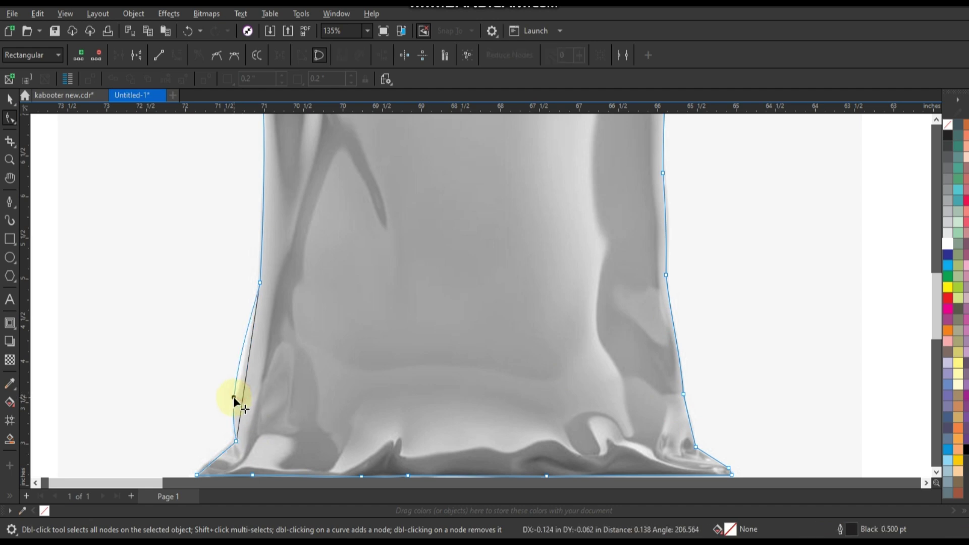
pyautogui.moveTo(244, 346); pyautogui.dragTo(253, 348)
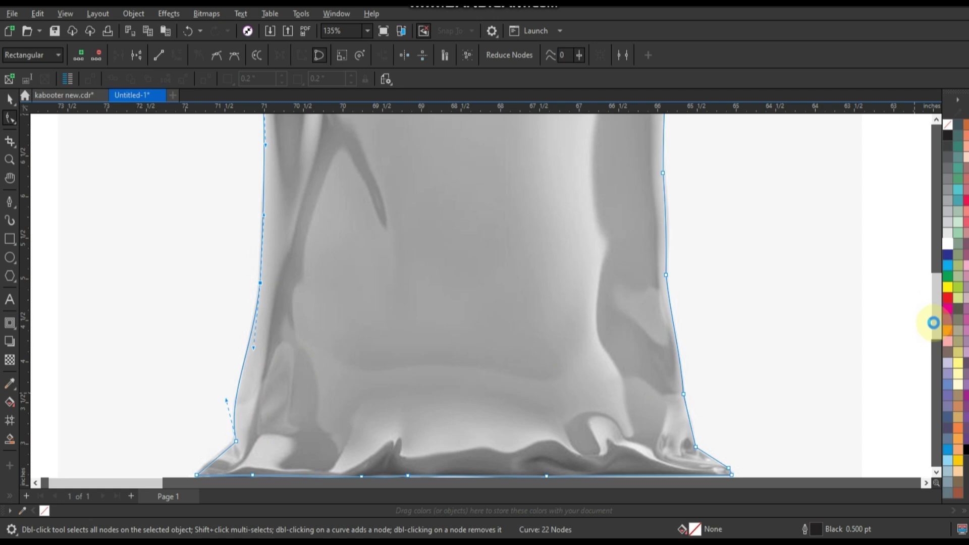
# Delete the extra bottom-edge nodes and fit the whole bag in view
pyautogui.click(933, 323)
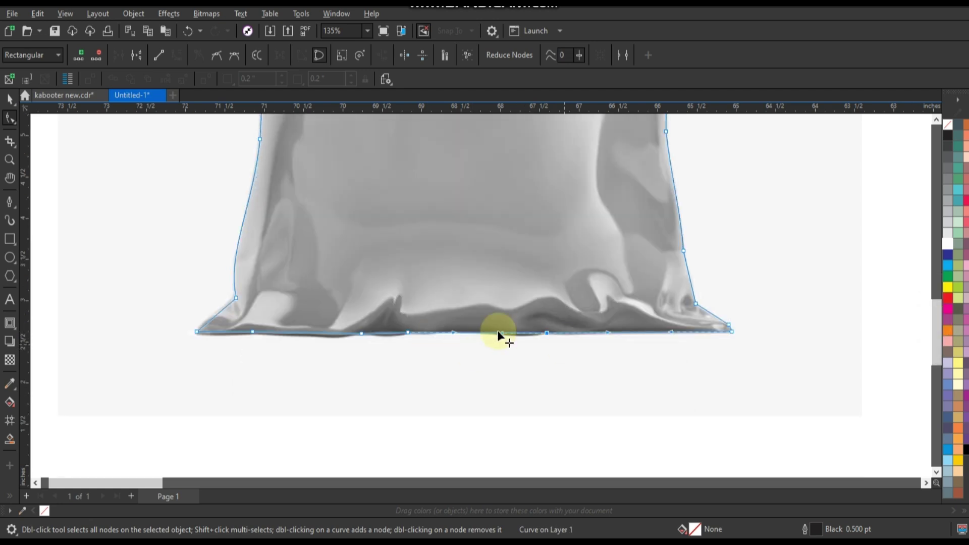
pyautogui.press('Delete')
pyautogui.click(329, 336)
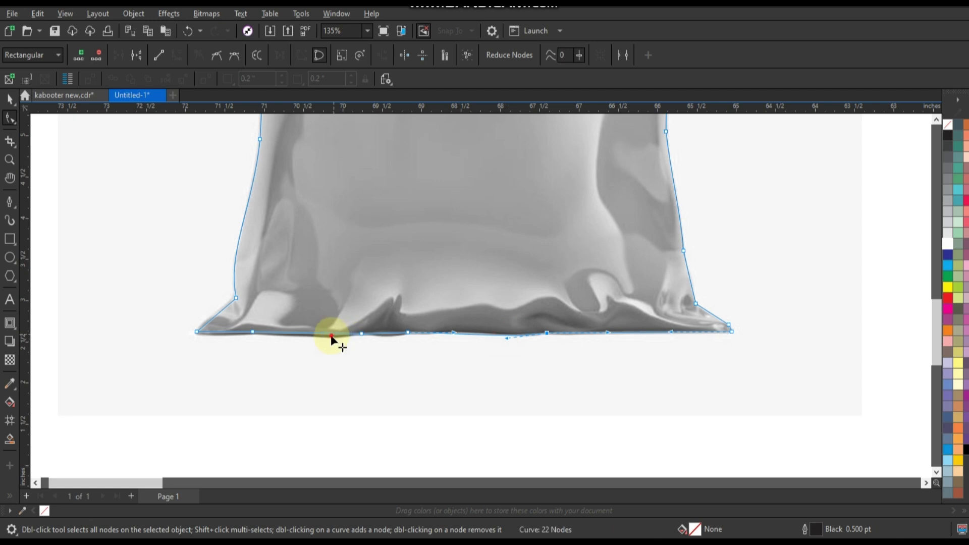
pyautogui.click(389, 335)
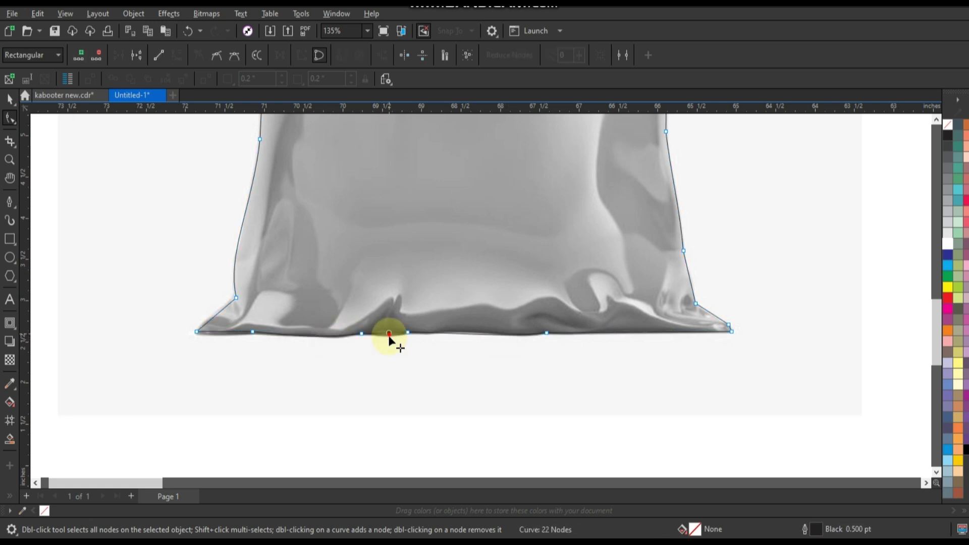
pyautogui.click(215, 313)
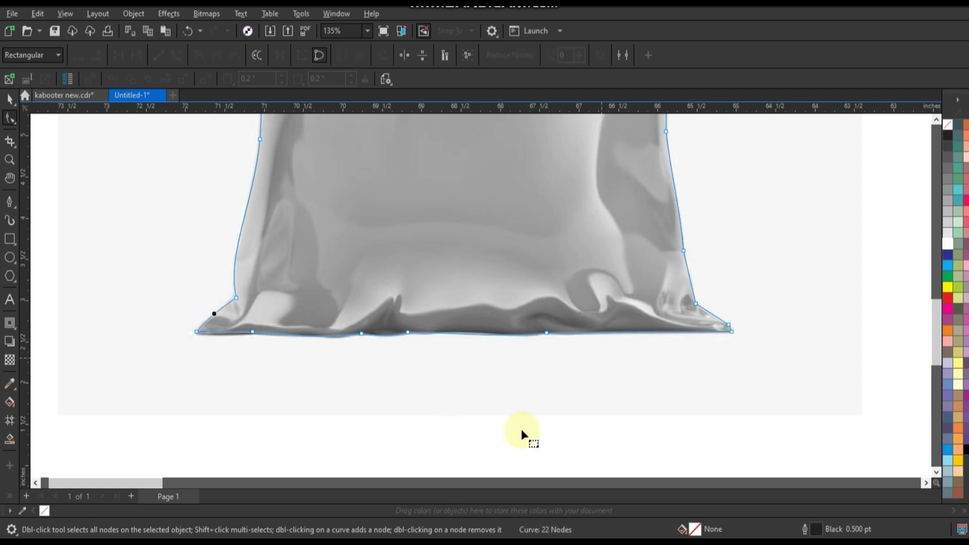
pyautogui.scroll(-3, 521, 429)
pyautogui.scroll(-2, 521, 429)
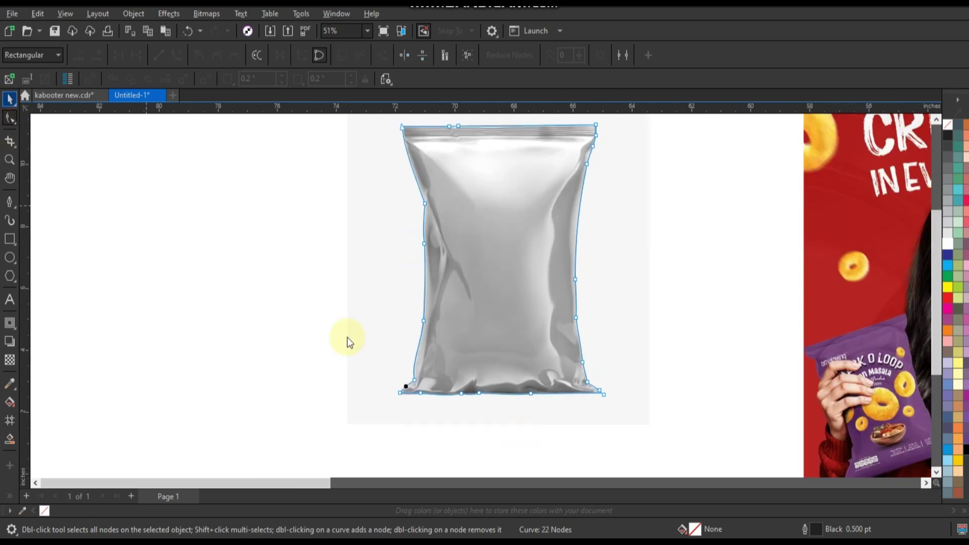
pyautogui.hotkey('shift', 'F2')
# Convert the bag photo to a Grayscale bitmap
pyautogui.click(654, 298)
pyautogui.hotkey('shift', 'F2')
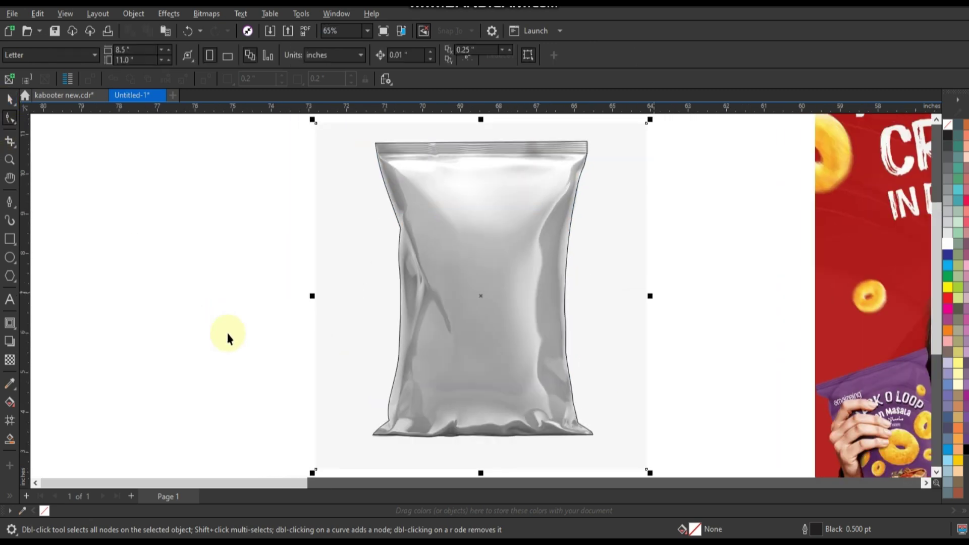
pyautogui.press('space')
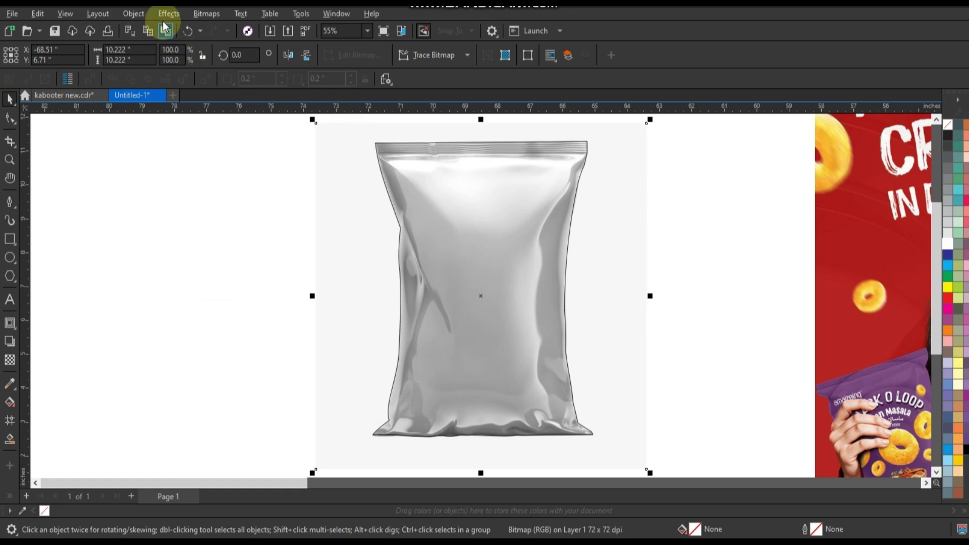
pyautogui.click(211, 15)
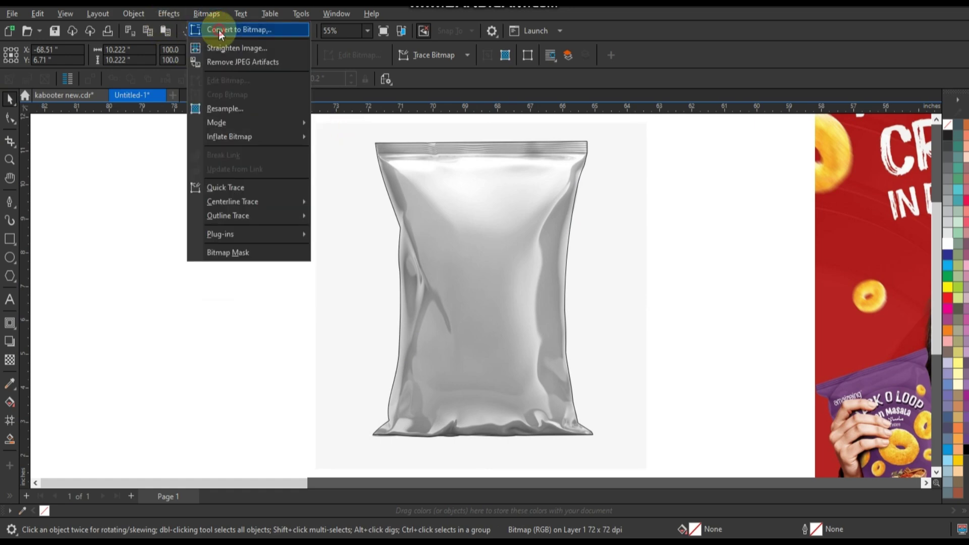
pyautogui.click(219, 29)
pyautogui.moveTo(485, 180); pyautogui.dragTo(725, 178)
pyautogui.click(712, 234)
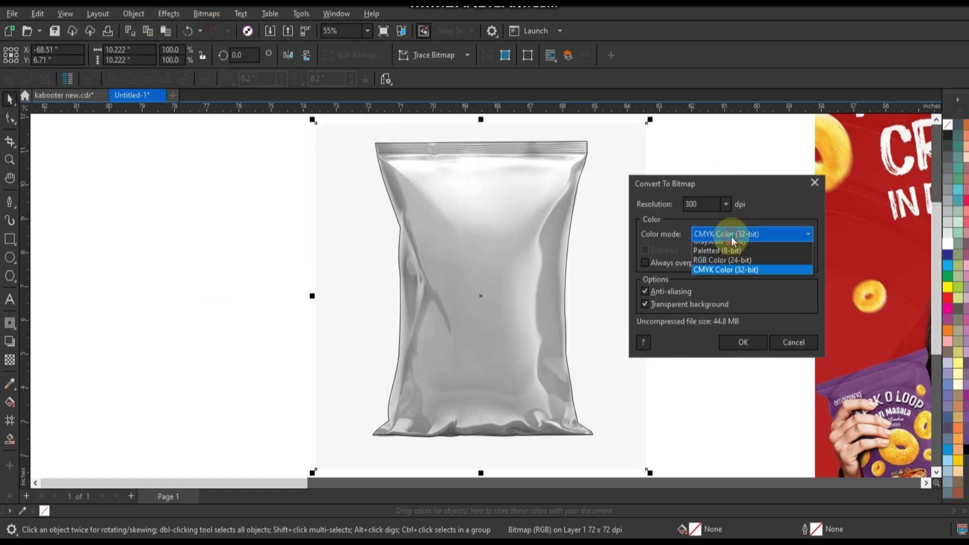
pyautogui.click(729, 267)
pyautogui.click(738, 341)
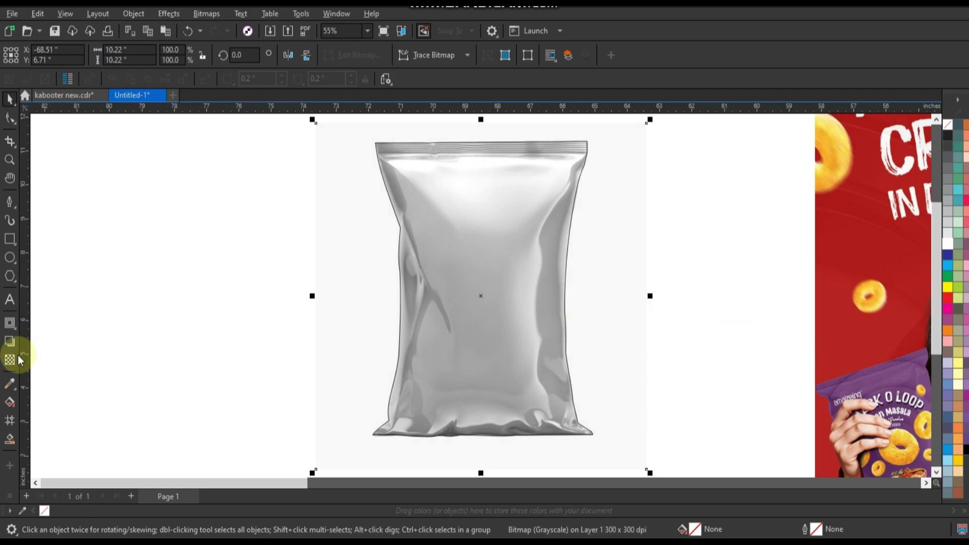
# Apply a Gamma adjustment of 0.2 to darken the bag to glossy black
pyautogui.click(161, 15)
pyautogui.moveTo(182, 44)
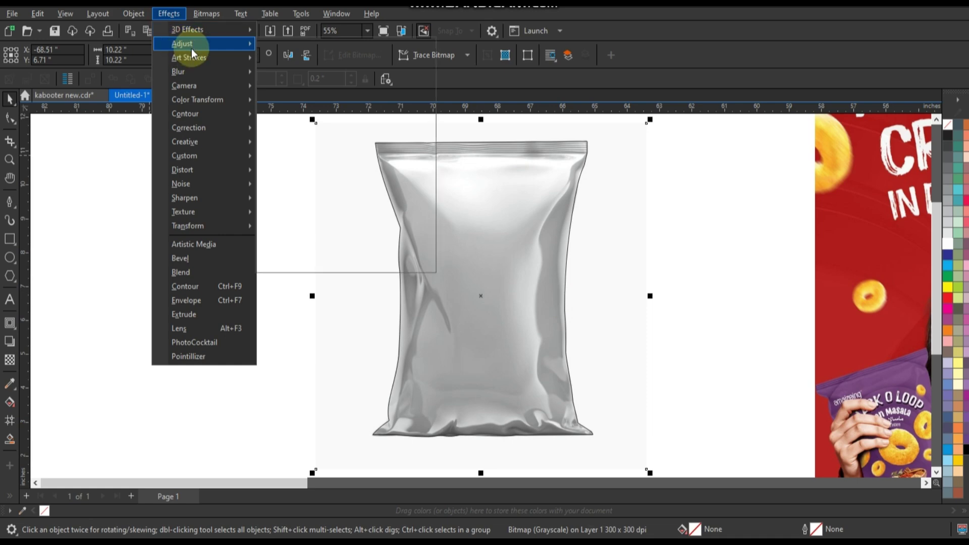
pyautogui.click(292, 172)
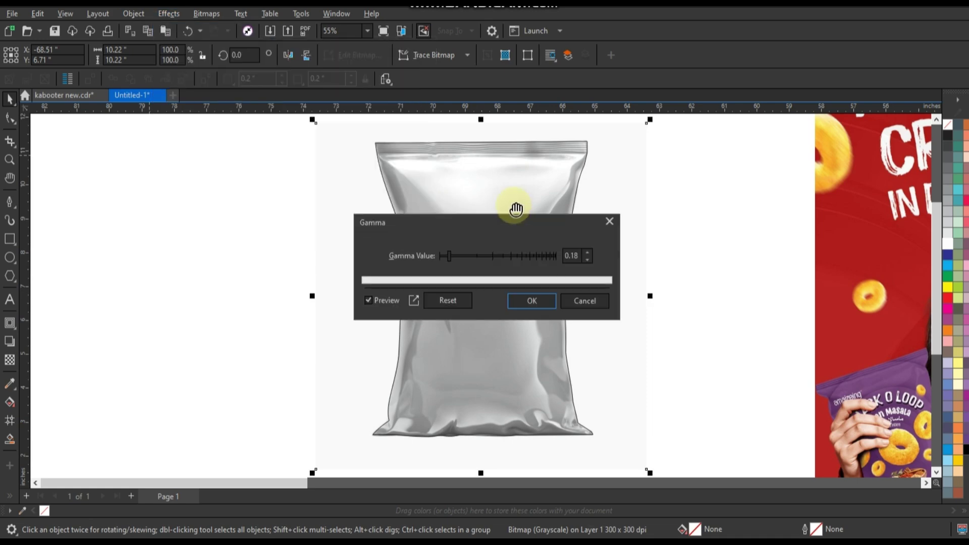
pyautogui.moveTo(490, 223); pyautogui.dragTo(723, 224)
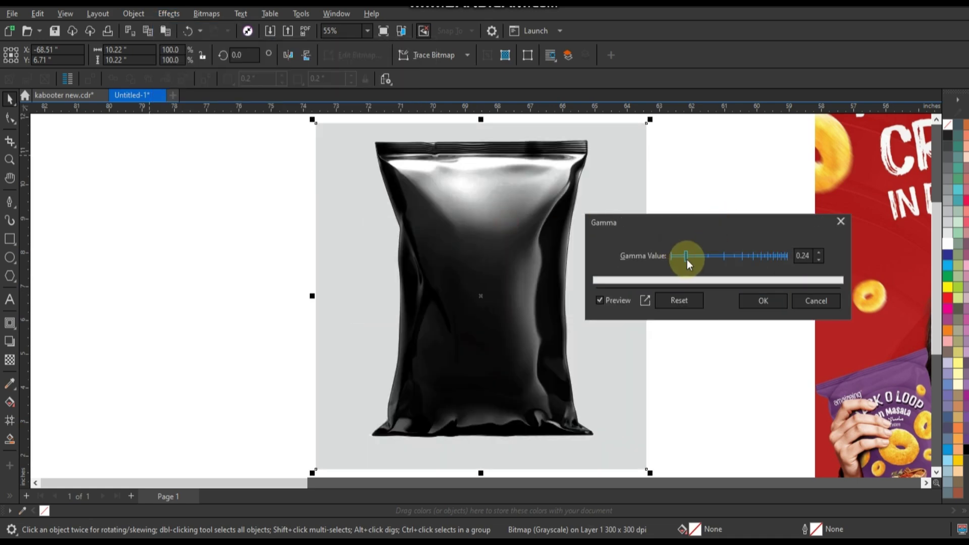
pyautogui.moveTo(688, 260); pyautogui.dragTo(684, 258)
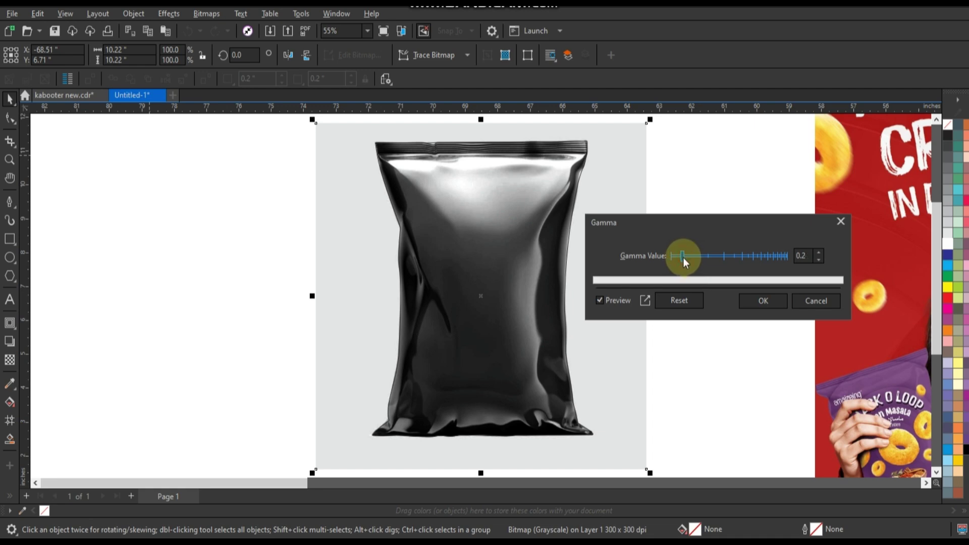
pyautogui.click(751, 301)
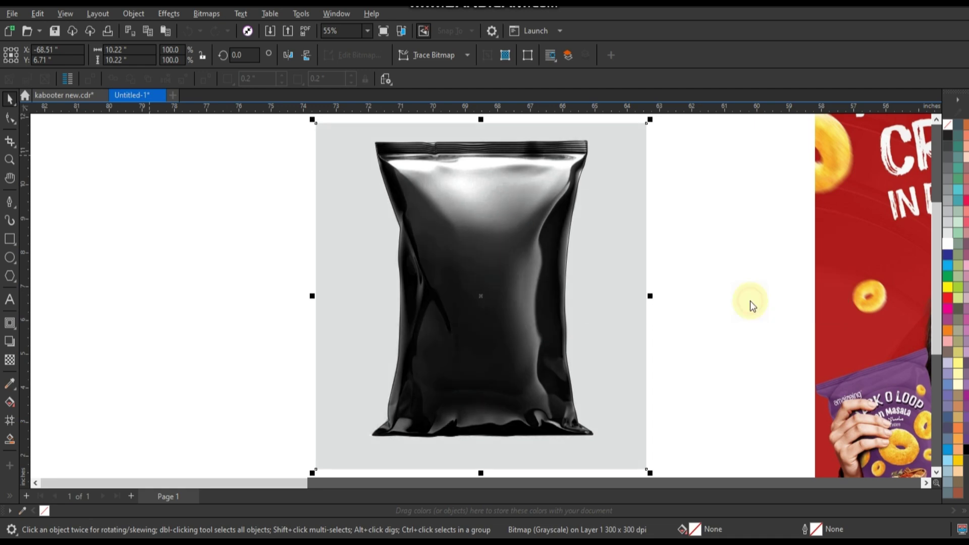
# PowerClip the bag photo inside the traced outline to drop its gray background
pyautogui.click(717, 301)
pyautogui.scroll(-1, 717, 303)
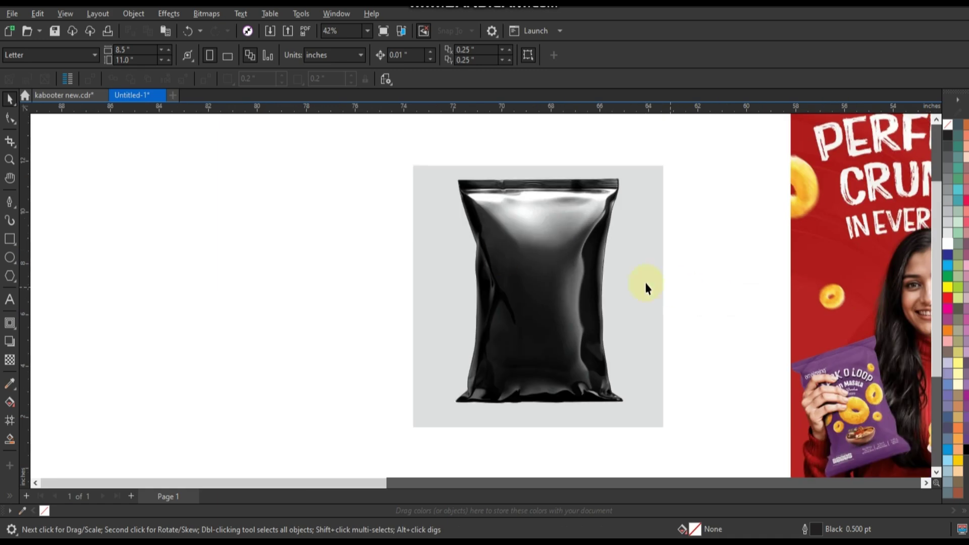
pyautogui.scroll(-1, 448, 254)
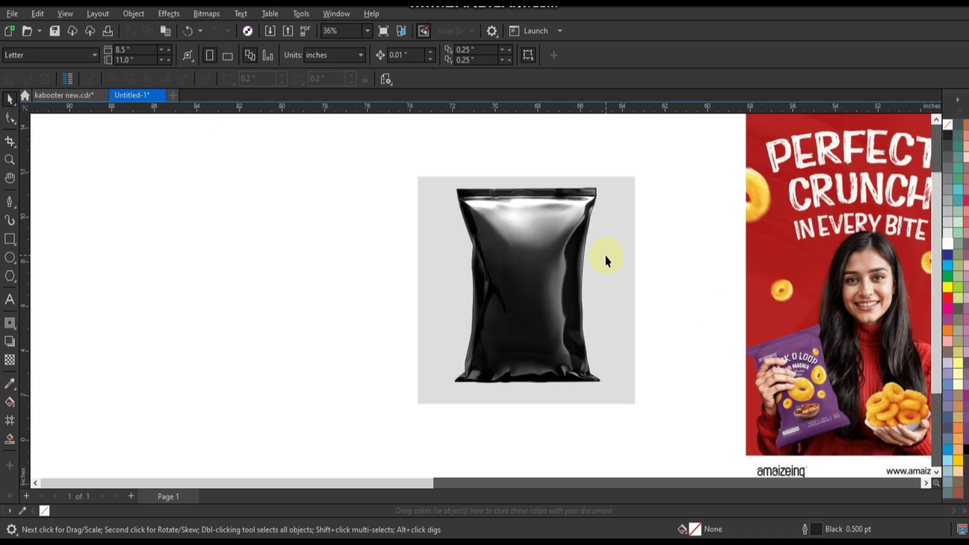
pyautogui.click(552, 234)
pyautogui.click(651, 246)
pyautogui.rightClick(621, 241)
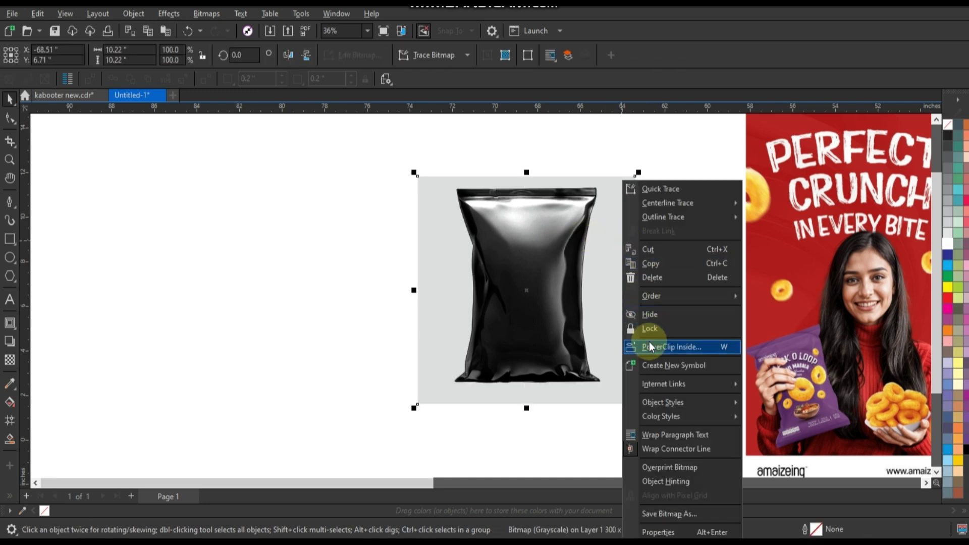
pyautogui.click(650, 347)
pyautogui.click(556, 291)
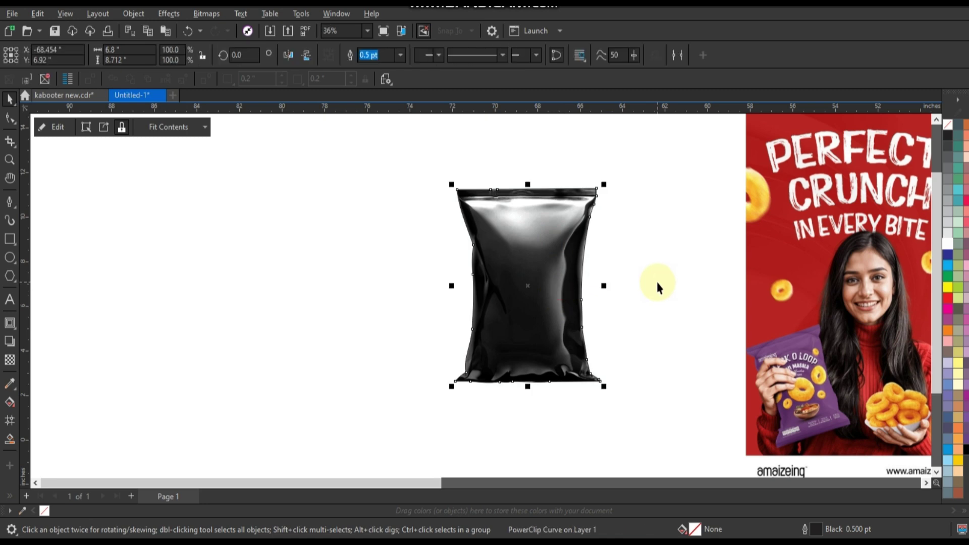
# Scale the clipped bag to about 196.8% and zoom in on it beside both posters
pyautogui.scroll(-3, 631, 262)
pyautogui.keyDown('shift'); pyautogui.moveTo(569, 225); pyautogui.dragTo(604, 185); pyautogui.keyUp('shift')
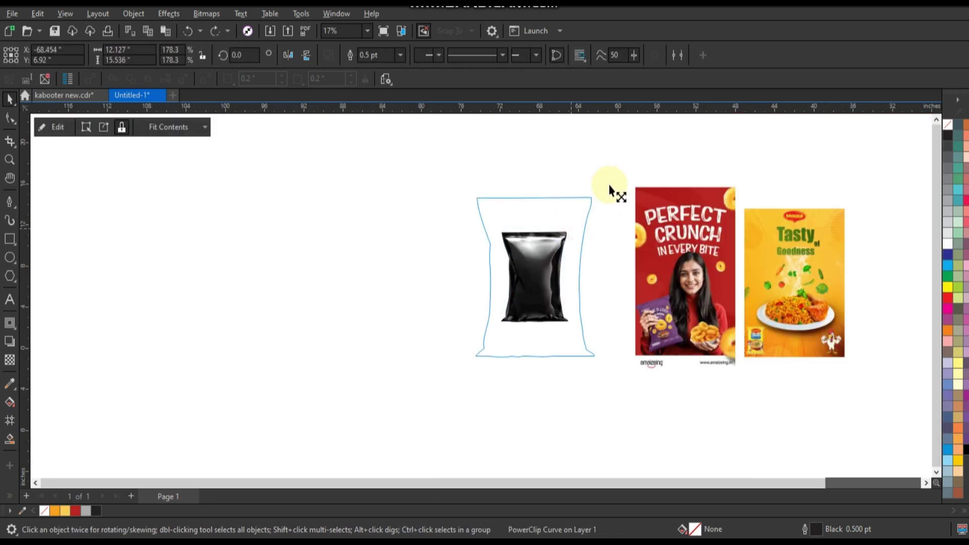
pyautogui.click(356, 233)
pyautogui.click(9, 160)
pyautogui.moveTo(345, 154)
pyautogui.mouseDown()
pyautogui.moveTo(805, 374)
pyautogui.moveTo(857, 382)
pyautogui.mouseUp()
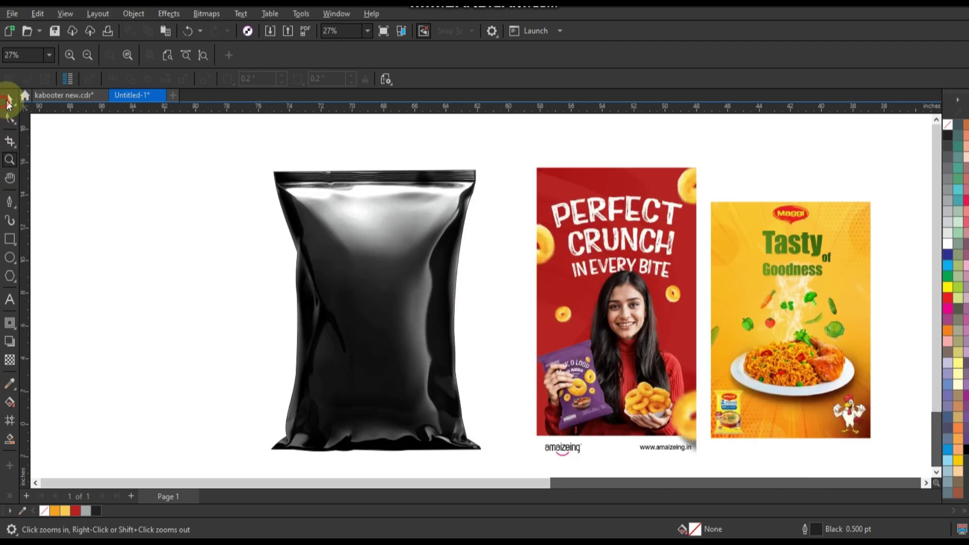
pyautogui.click(8, 101)
pyautogui.click(342, 255)
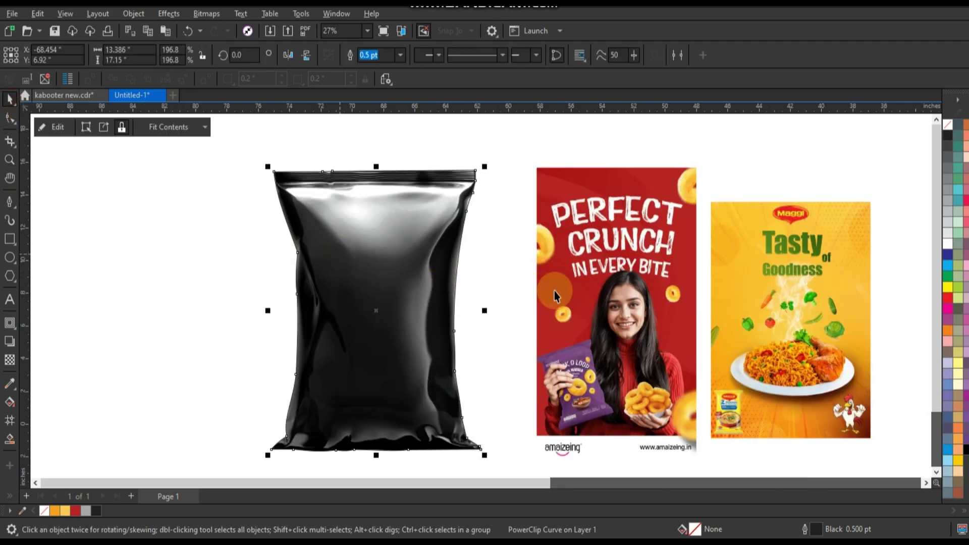
# PowerClip the red Perfect Crunch poster into the bag, then enlarge and shift it to fill the bag
pyautogui.rightClick(605, 283)
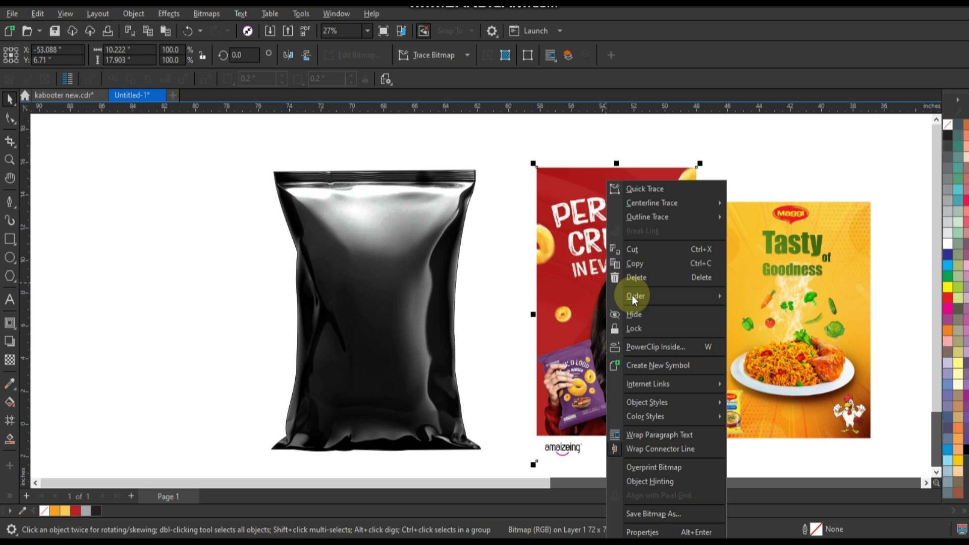
pyautogui.click(649, 347)
pyautogui.click(405, 234)
pyautogui.rightClick(405, 234)
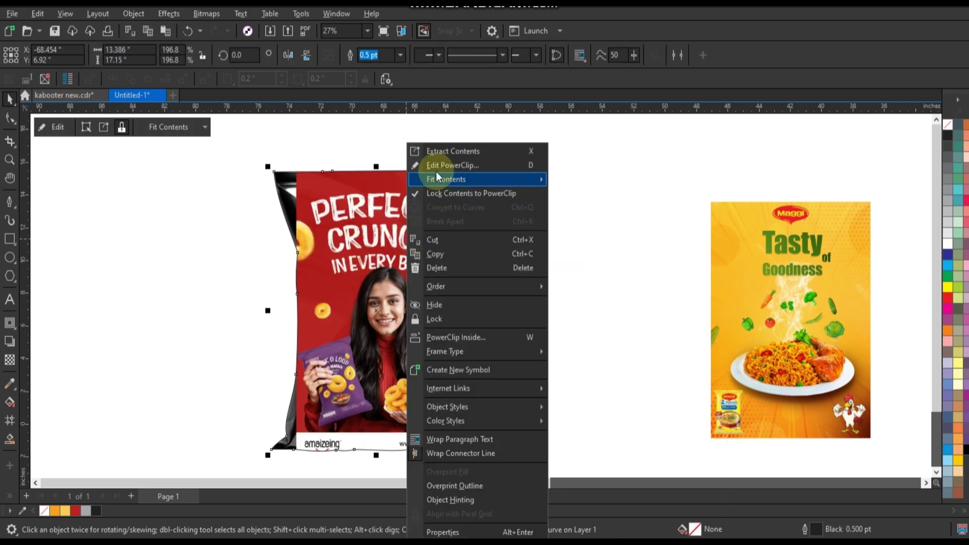
pyautogui.click(437, 165)
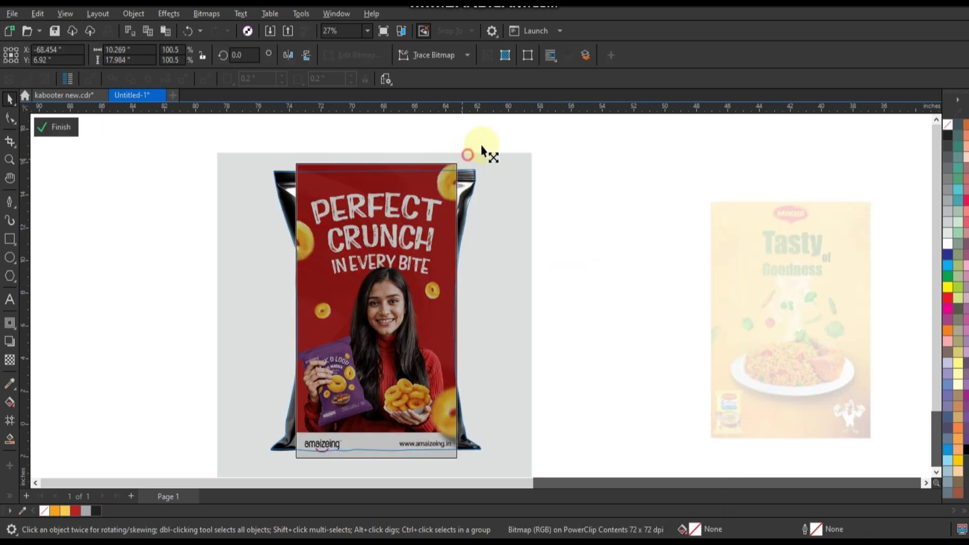
pyautogui.moveTo(482, 150); pyautogui.dragTo(497, 124)
pyautogui.moveTo(480, 316); pyautogui.dragTo(477, 313)
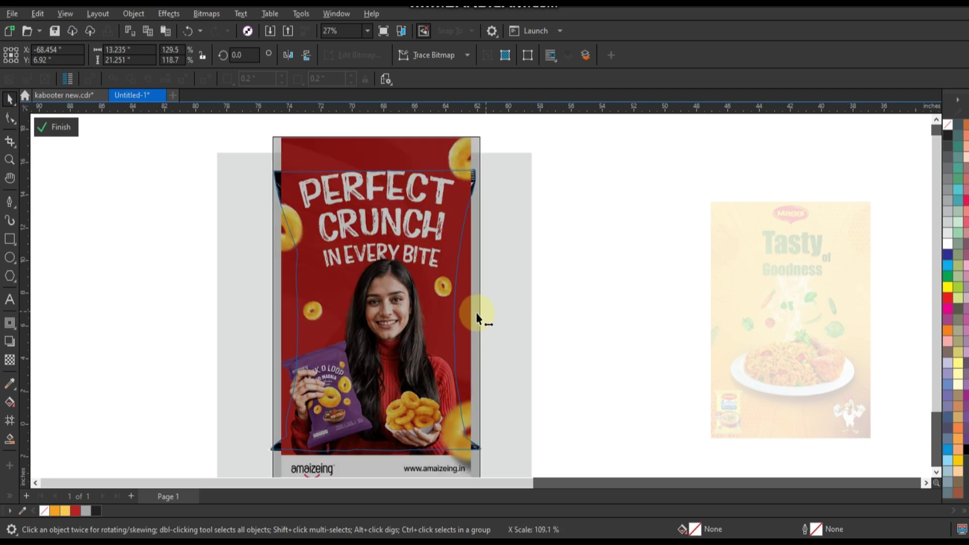
pyautogui.moveTo(389, 275); pyautogui.dragTo(389, 284)
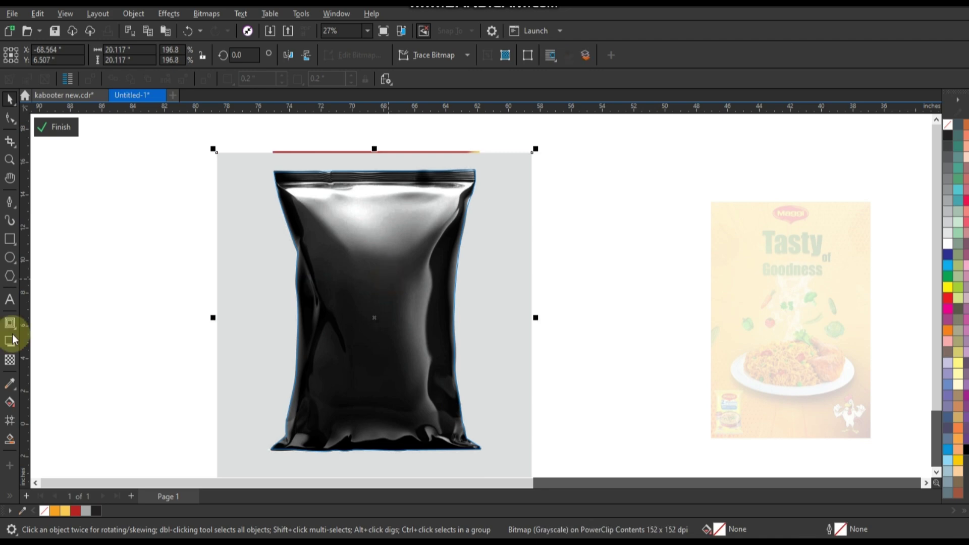
# Give the bag shading a uniform Screen-mode transparency of 15
pyautogui.click(10, 360)
pyautogui.click(135, 55)
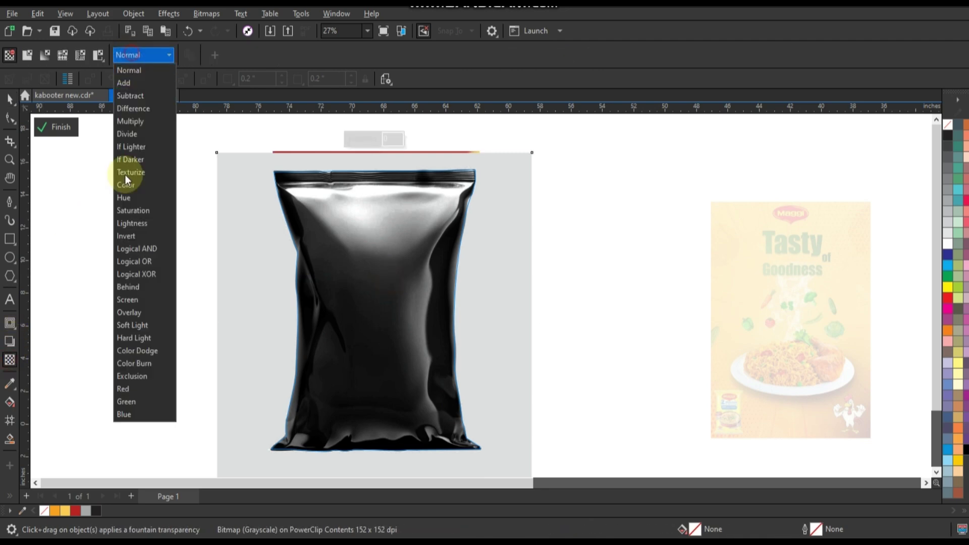
pyautogui.click(129, 301)
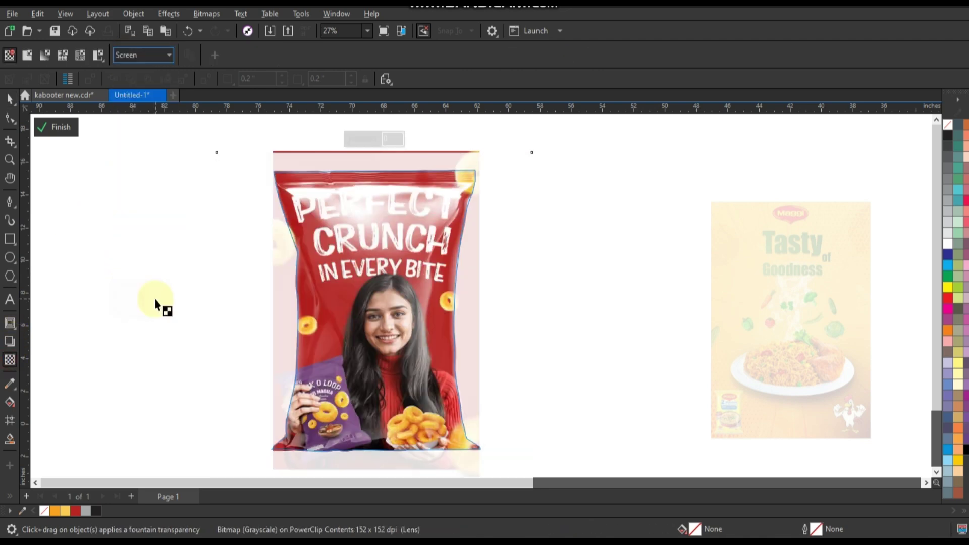
pyautogui.click(359, 141)
pyautogui.moveTo(359, 141); pyautogui.dragTo(352, 140)
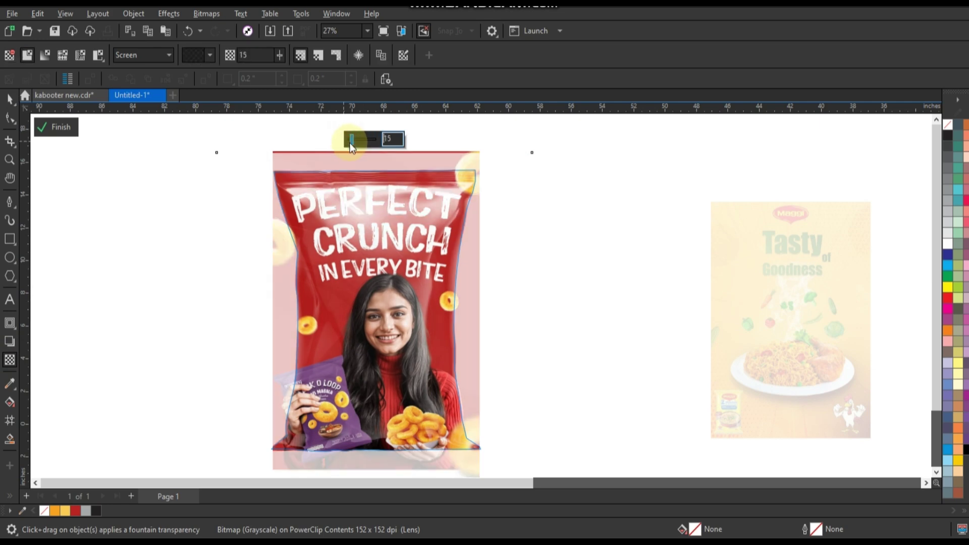
# Raise the bag image's gamma from 0.14 to 0.29 and finish the PowerClip edit
pyautogui.click(10, 98)
pyautogui.click(162, 14)
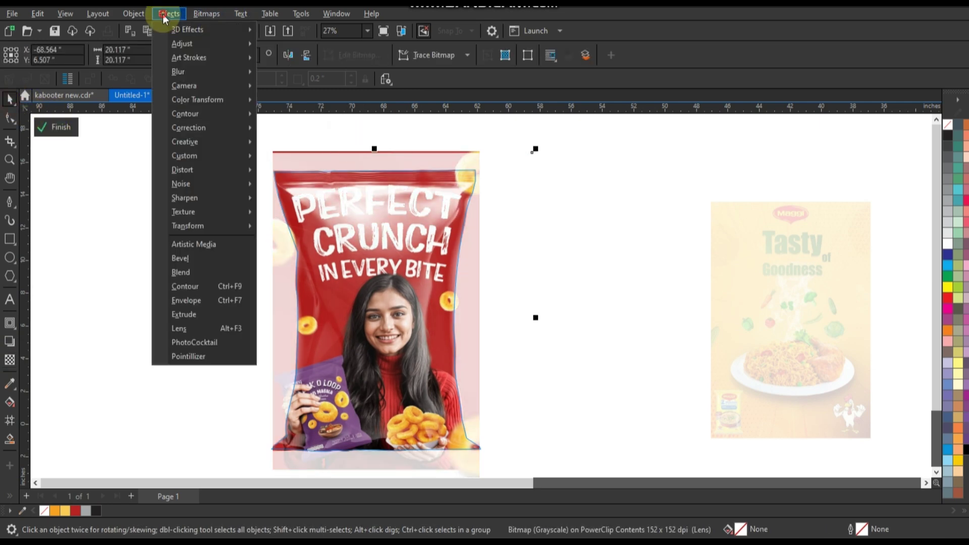
pyautogui.moveTo(183, 43)
pyautogui.click(286, 171)
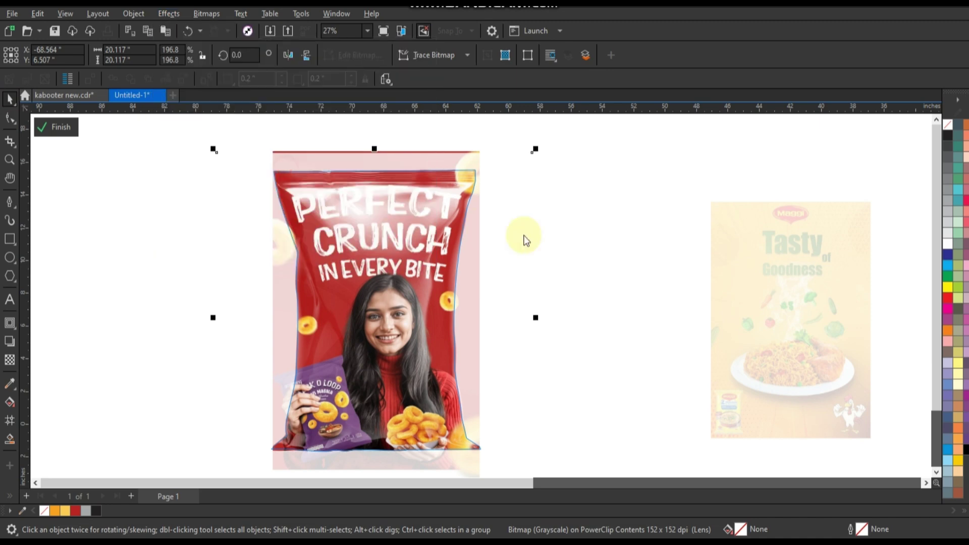
pyautogui.moveTo(508, 228); pyautogui.dragTo(632, 228)
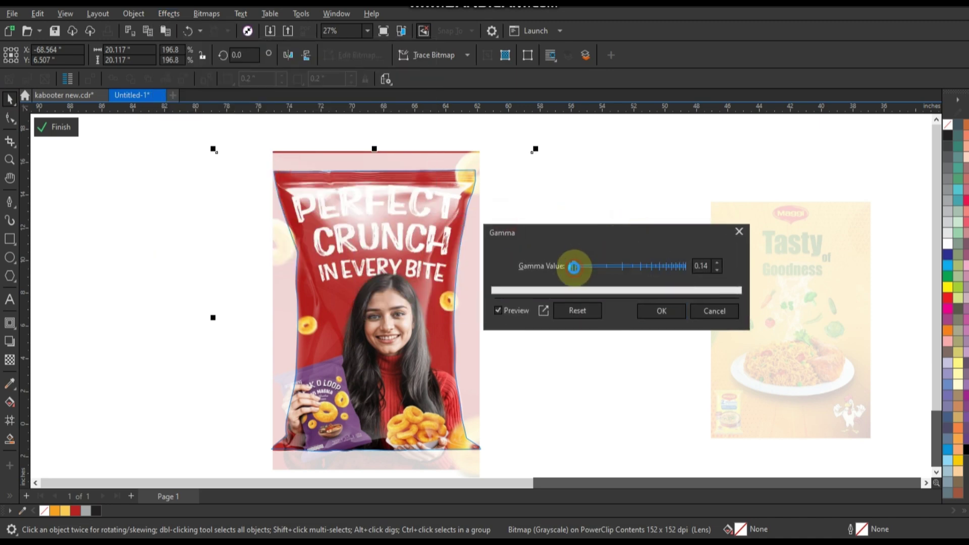
pyautogui.moveTo(574, 267); pyautogui.dragTo(589, 265)
pyautogui.click(656, 311)
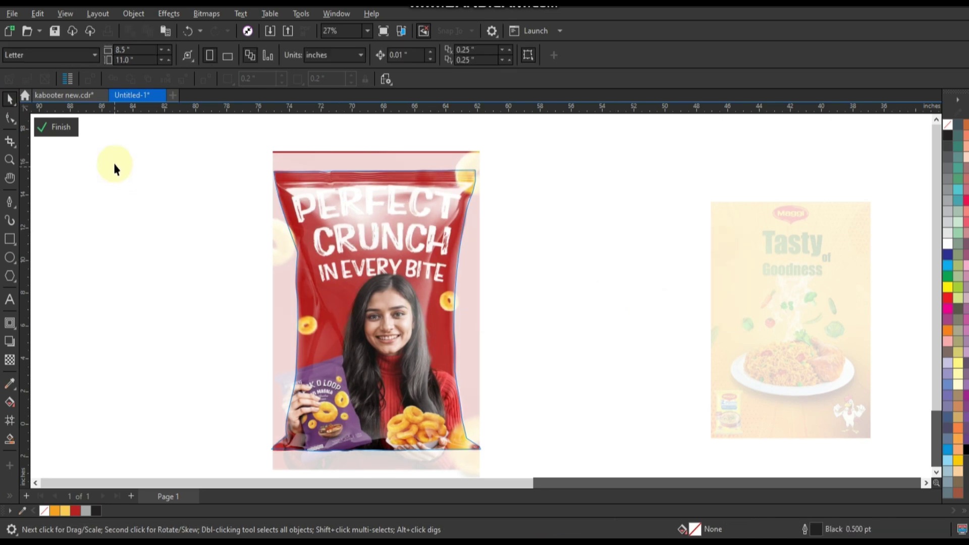
pyautogui.click(71, 128)
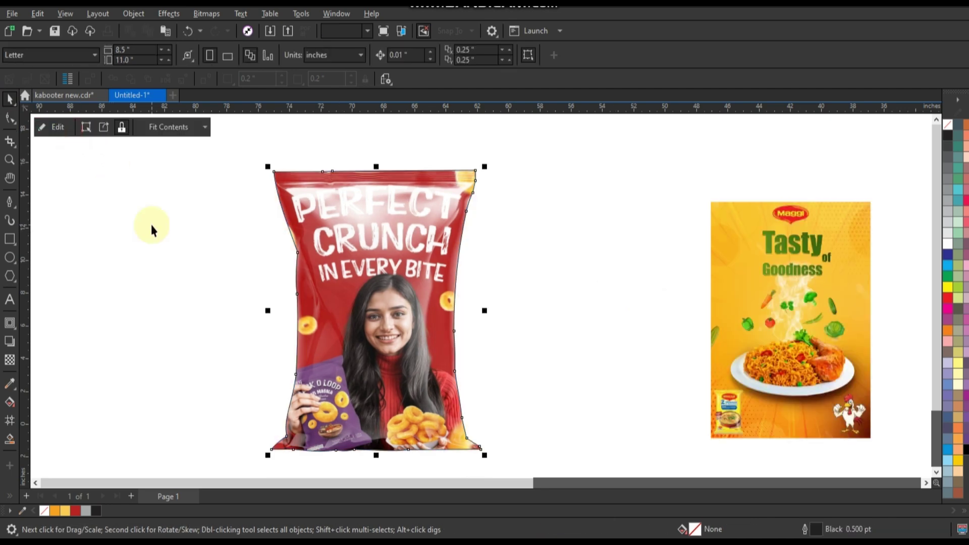
# Remove the red bag's outline and place a copy of the bag to its right
pyautogui.click(335, 275)
pyautogui.rightClick(948, 127)
pyautogui.click(936, 136)
pyautogui.click(557, 196)
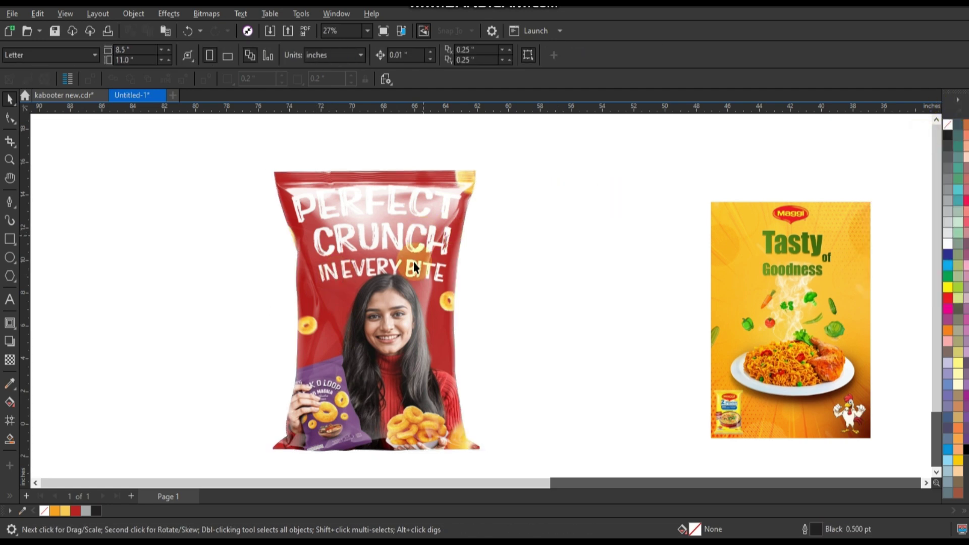
pyautogui.moveTo(407, 270); pyautogui.dragTo(626, 275)
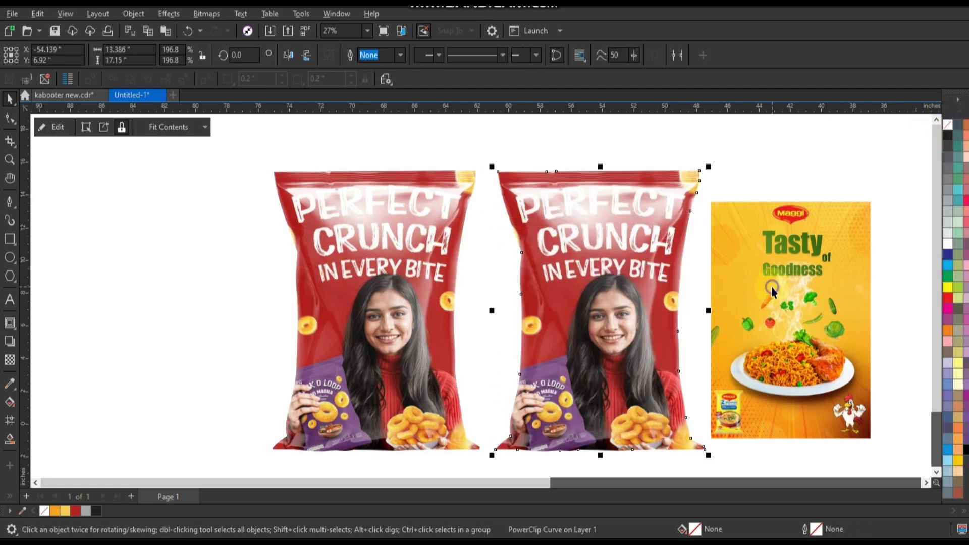
# PowerClip the Maggi poster inside the duplicate bag
pyautogui.rightClick(771, 287)
pyautogui.press('Escape')
pyautogui.click(636, 252)
pyautogui.rightClick(639, 143)
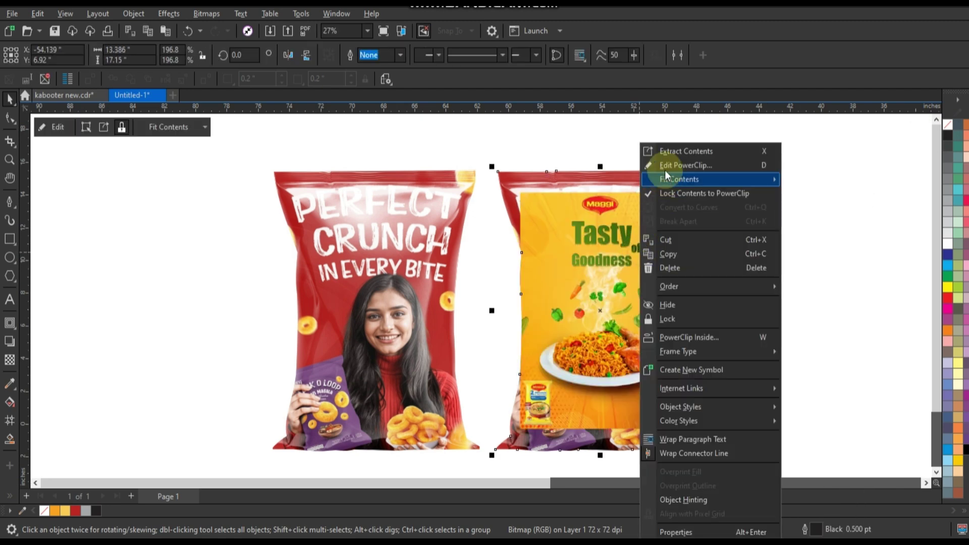
# Reorder the Maggi image under the shading and enlarge it about 127% to fill the second bag
pyautogui.click(665, 172)
pyautogui.click(638, 183)
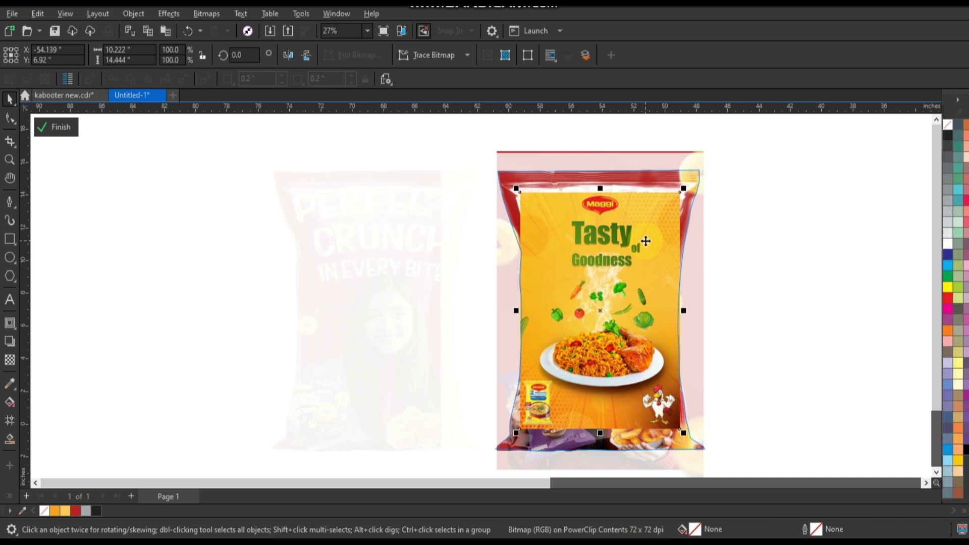
pyautogui.press('Delete')
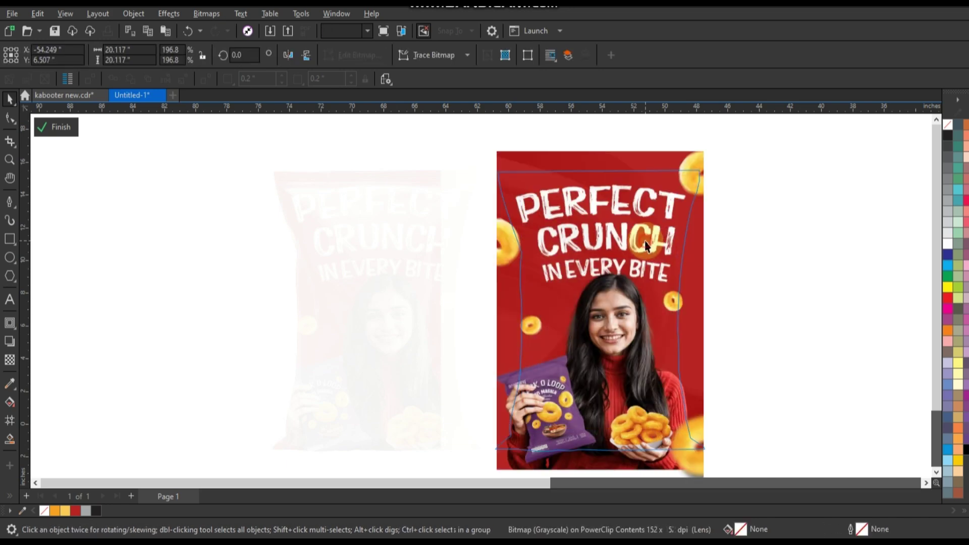
pyautogui.hotkey('ctrl', 'z')
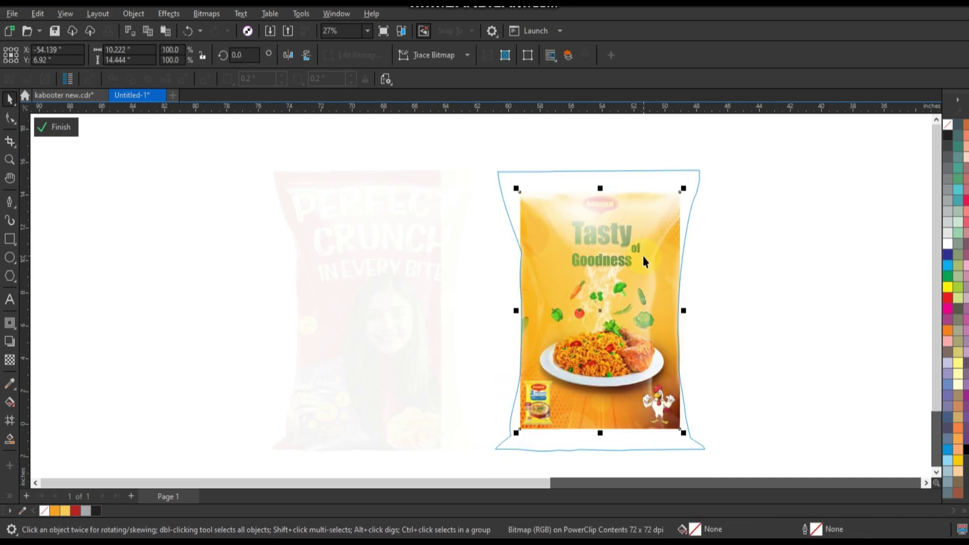
pyautogui.moveTo(683, 191); pyautogui.dragTo(714, 163)
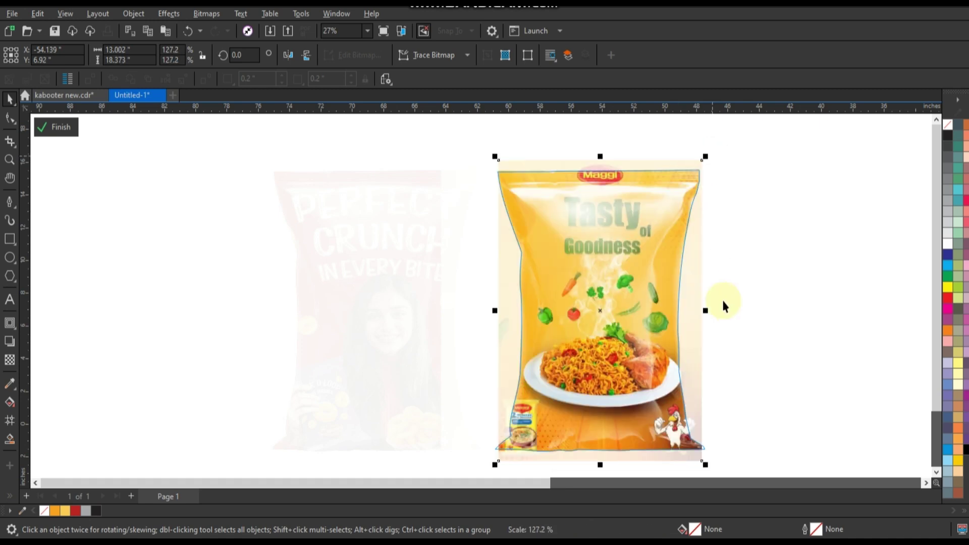
pyautogui.moveTo(706, 311); pyautogui.dragTo(714, 303)
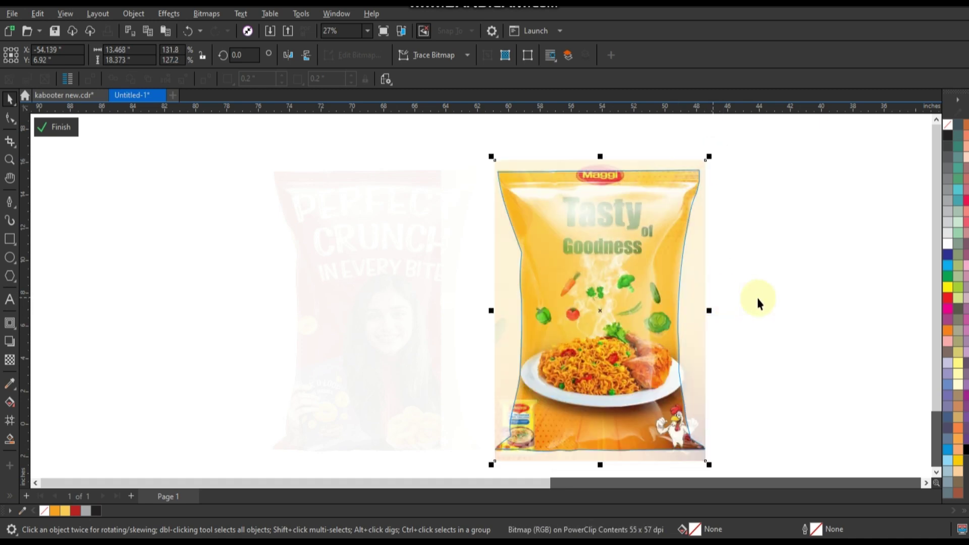
pyautogui.click(760, 302)
# Finish editing, strip the Maggi bag's outline, and preview both bags full screen with F9
pyautogui.click(60, 128)
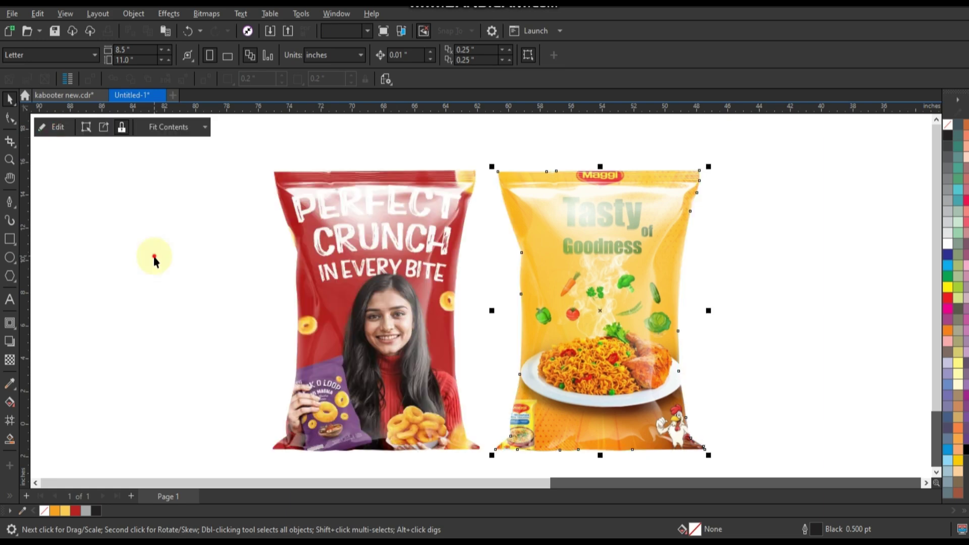
pyautogui.rightClick(949, 130)
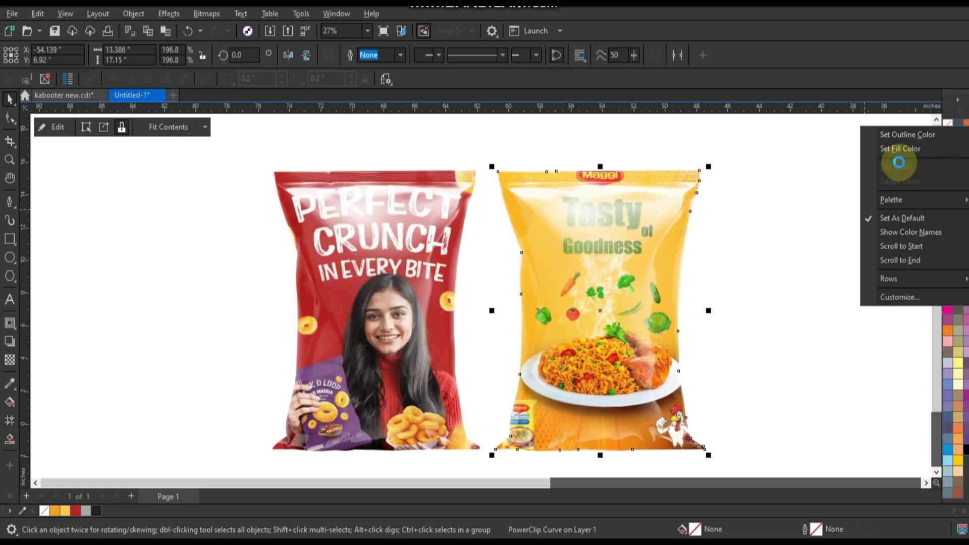
pyautogui.moveTo(802, 142); pyautogui.dragTo(255, 467)
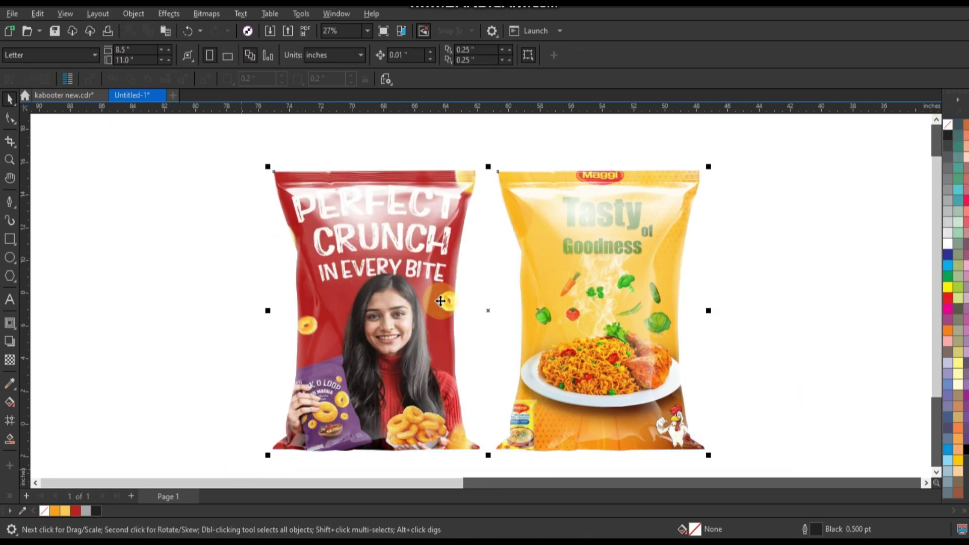
pyautogui.hotkey('shift', 'F2')
pyautogui.press('F9')
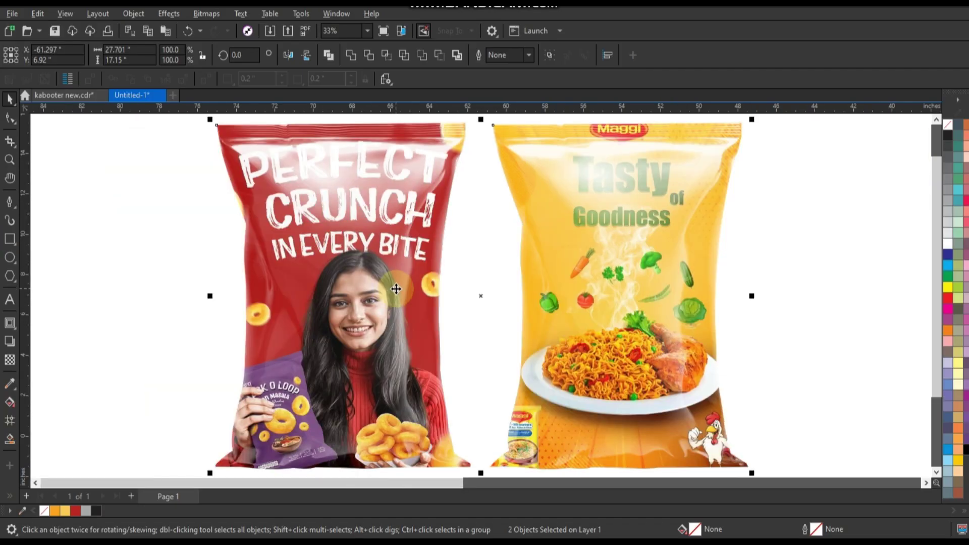
pyautogui.click(148, 291)
# Duplicate the red Perfect Crunch bag to the left and delete its extracted PowerClip contents
pyautogui.click(420, 288)
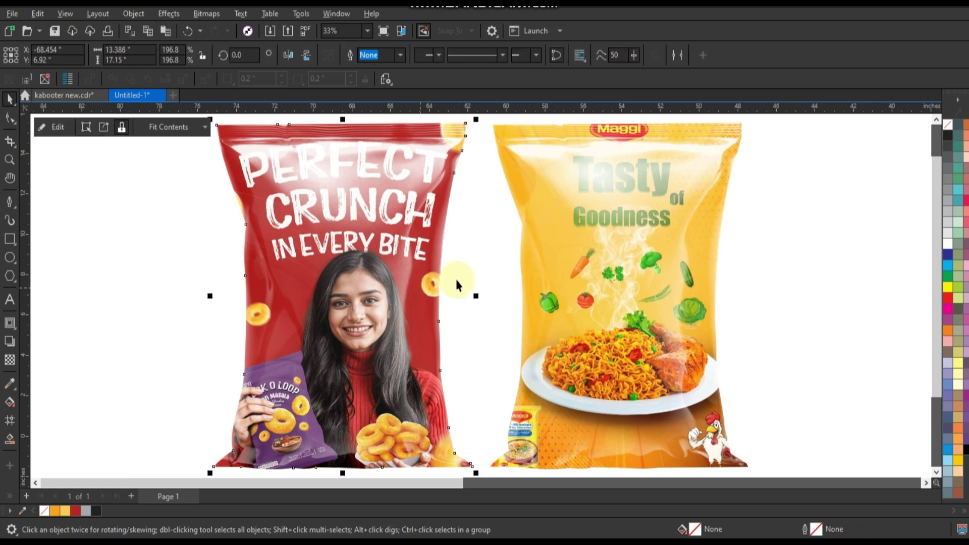
pyautogui.scroll(-1, 455, 277)
pyautogui.moveTo(416, 274); pyautogui.dragTo(167, 273)
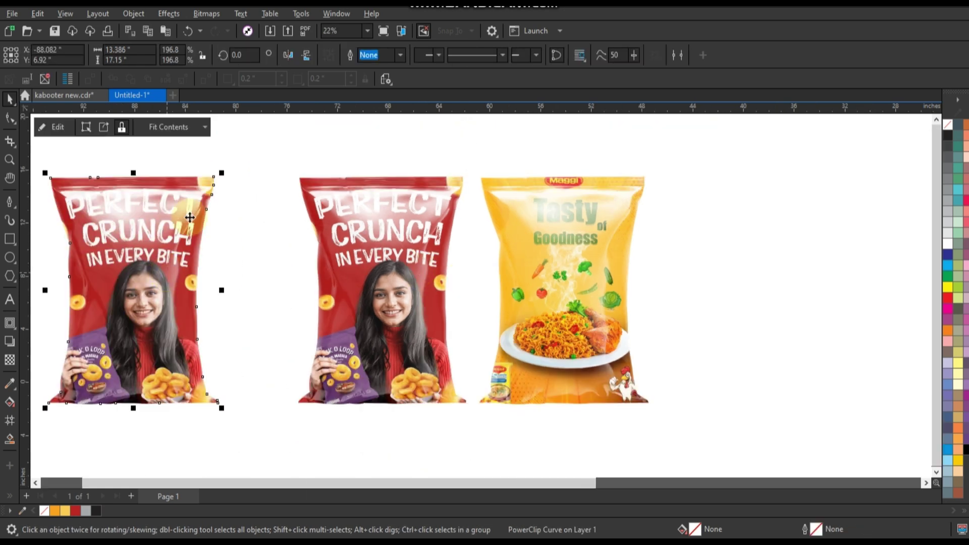
pyautogui.rightClick(167, 273)
pyautogui.click(198, 158)
pyautogui.press('Delete')
# Give the empty bag shape no fill and a black outline, then begin dragging a drop shadow
pyautogui.click(165, 231)
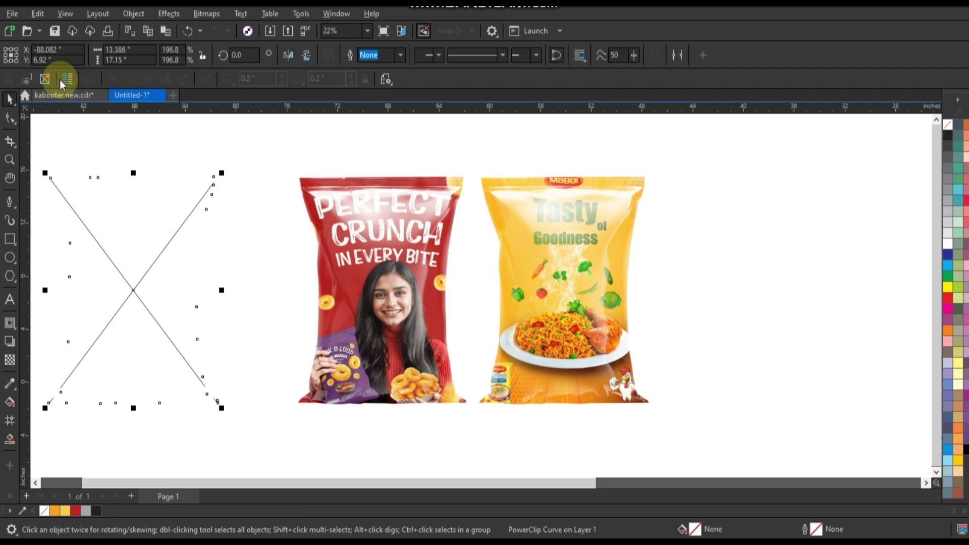
pyautogui.click(954, 127)
pyautogui.rightClick(954, 136)
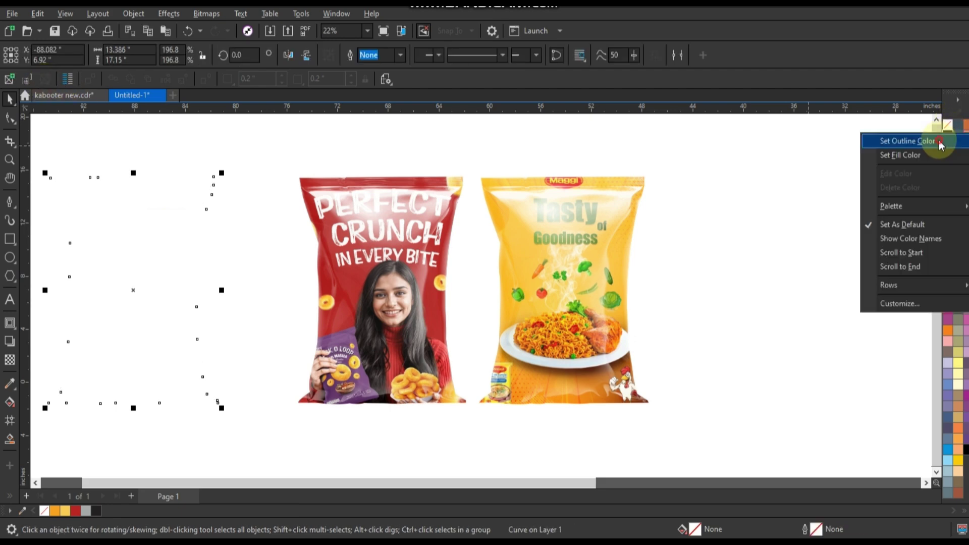
pyautogui.click(901, 136)
pyautogui.click(10, 340)
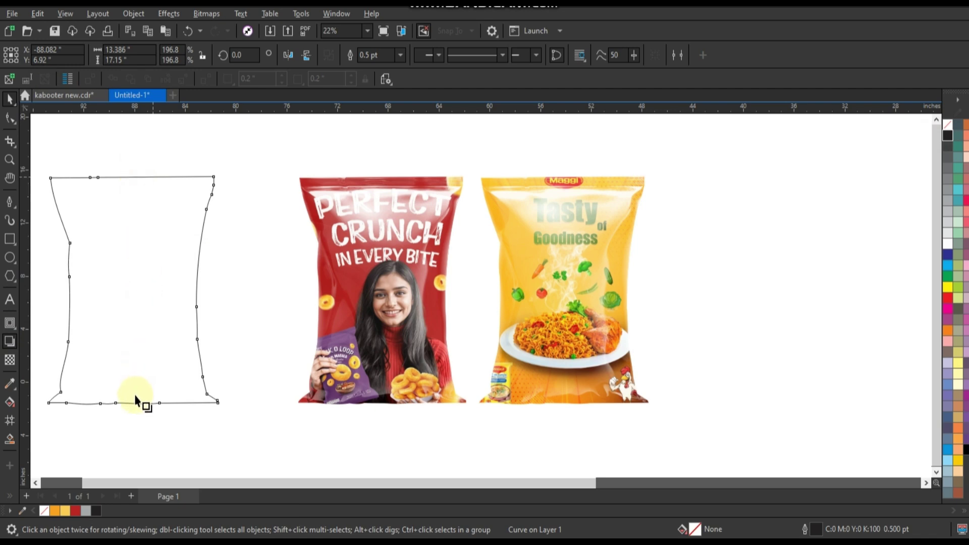
pyautogui.moveTo(135, 399); pyautogui.dragTo(132, 408)
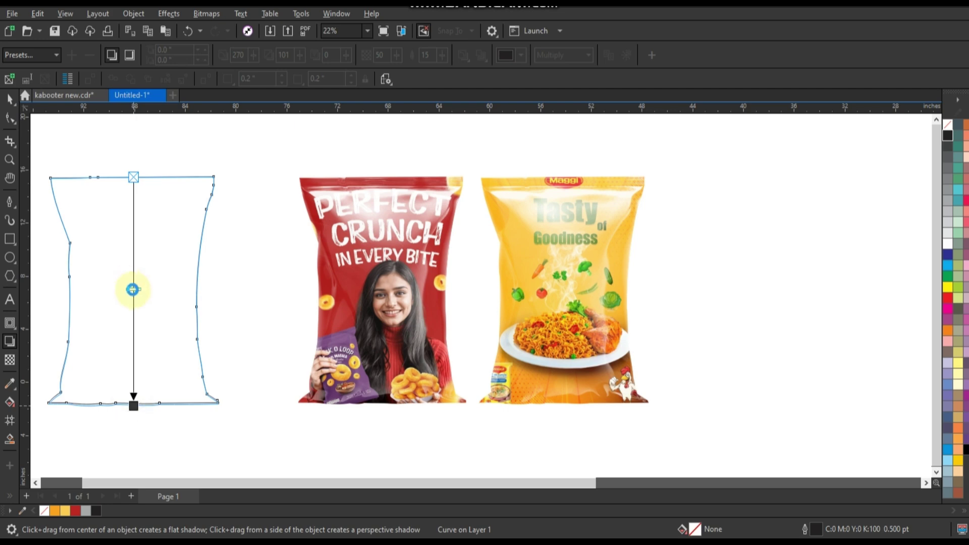
# Set the bag's drop shadow to Outside direction, higher opacity and feathering 8
pyautogui.click(133, 290)
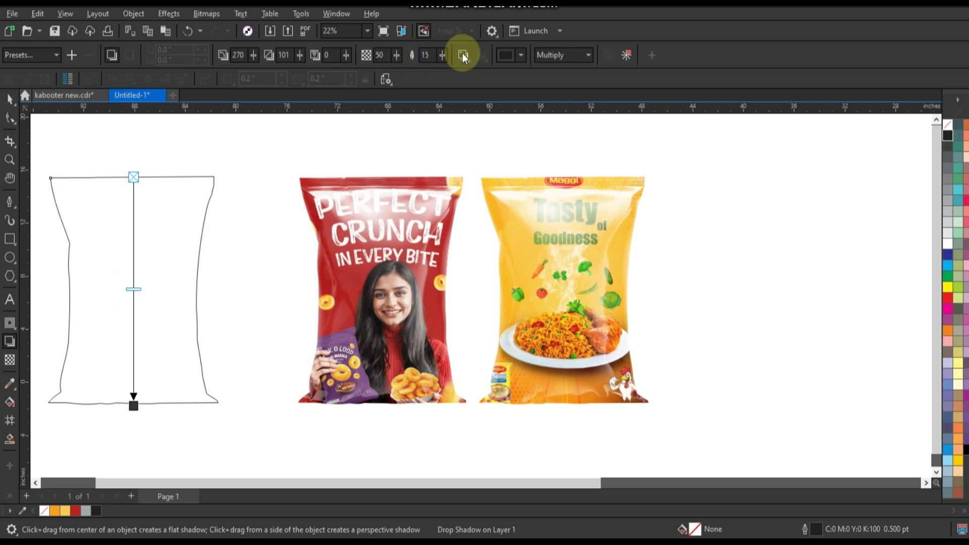
pyautogui.click(134, 292)
pyautogui.moveTo(135, 307); pyautogui.dragTo(136, 359)
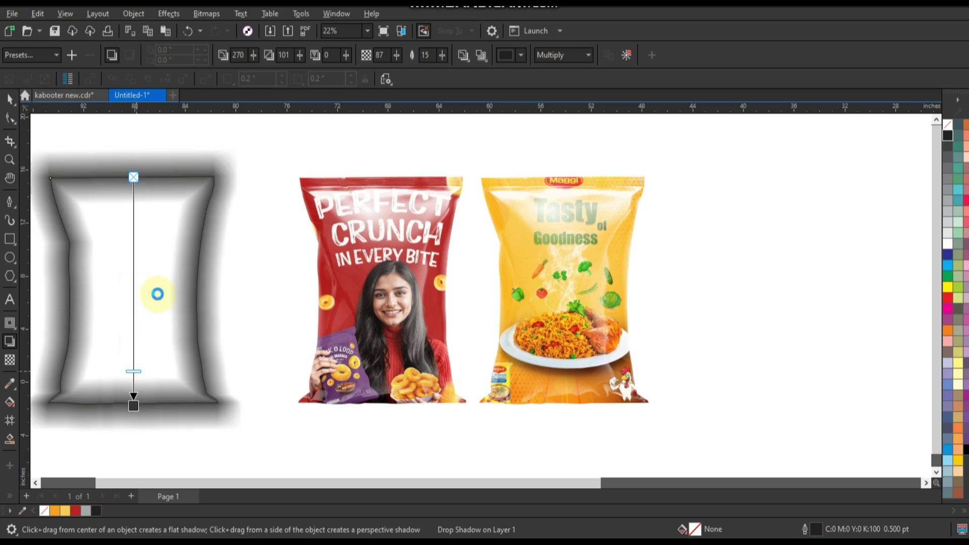
pyautogui.click(426, 56)
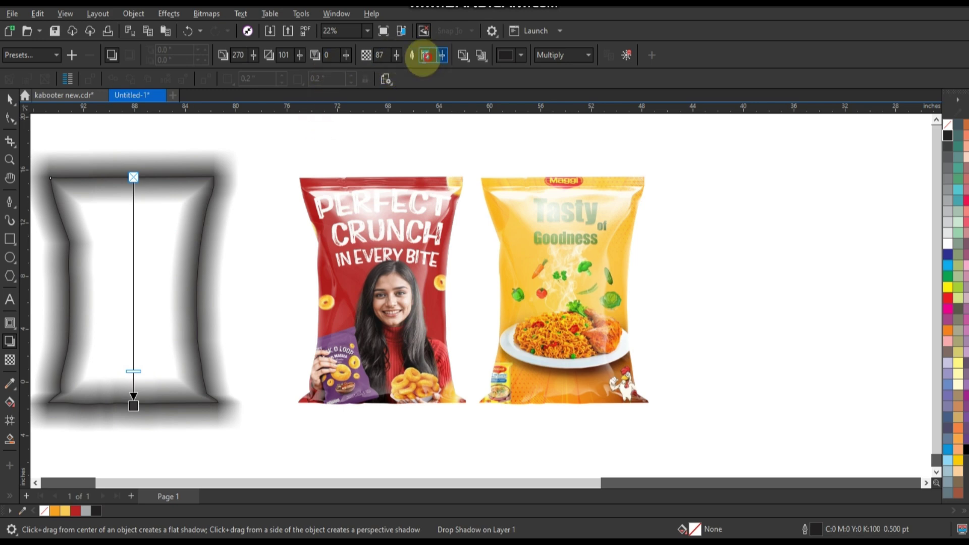
pyautogui.write('8')
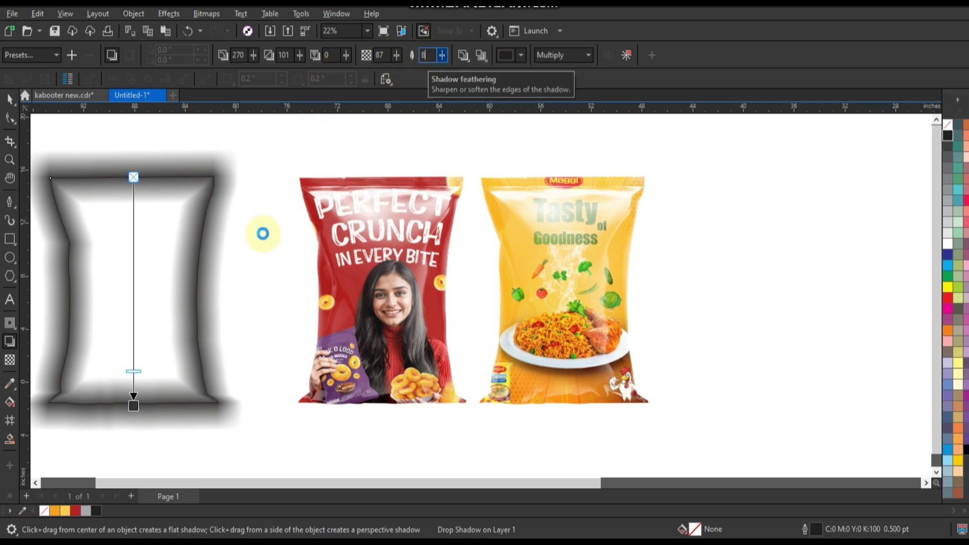
pyautogui.press('Return')
# Break the drop shadow apart from the bag outline and select the shadow
pyautogui.click(10, 99)
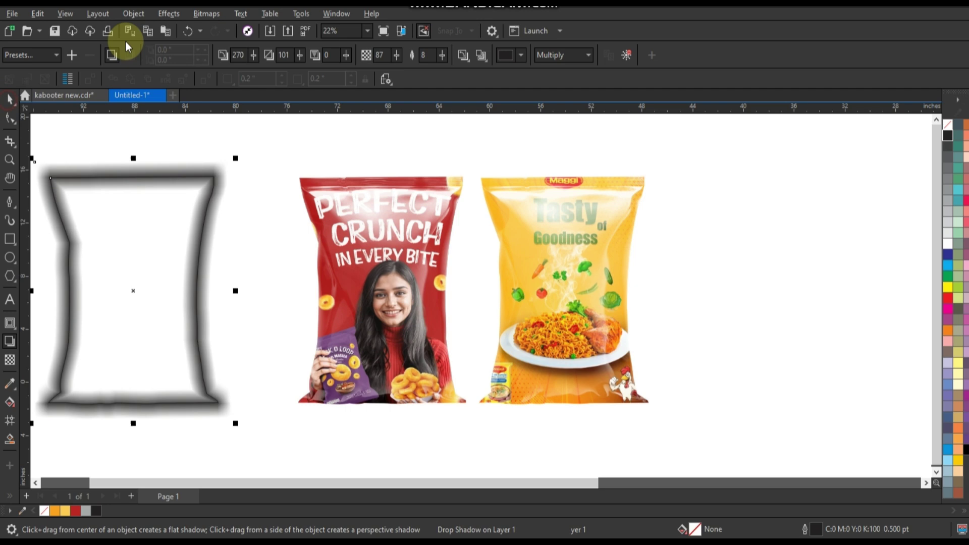
pyautogui.click(164, 14)
pyautogui.click(171, 305)
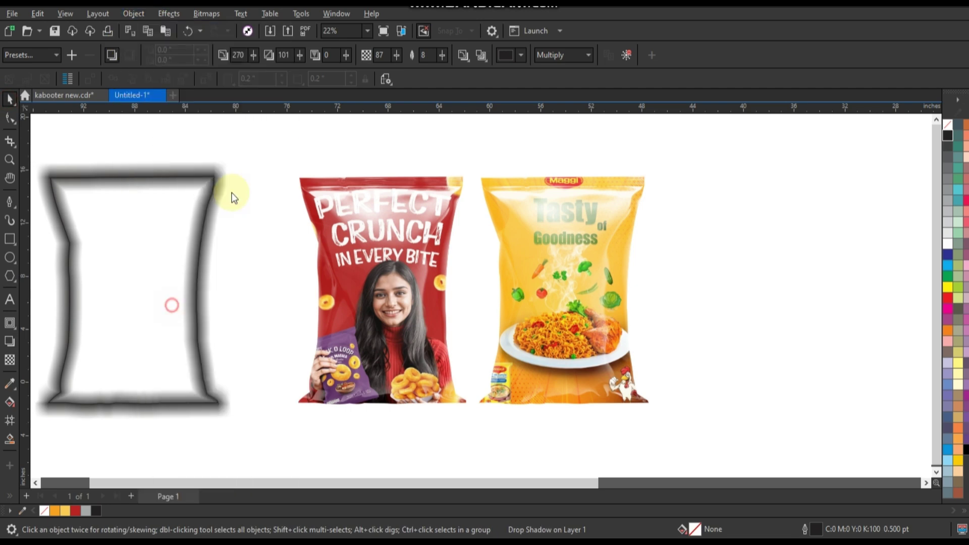
pyautogui.click(213, 180)
# Convert the detached shadow into a bitmap
pyautogui.click(216, 178)
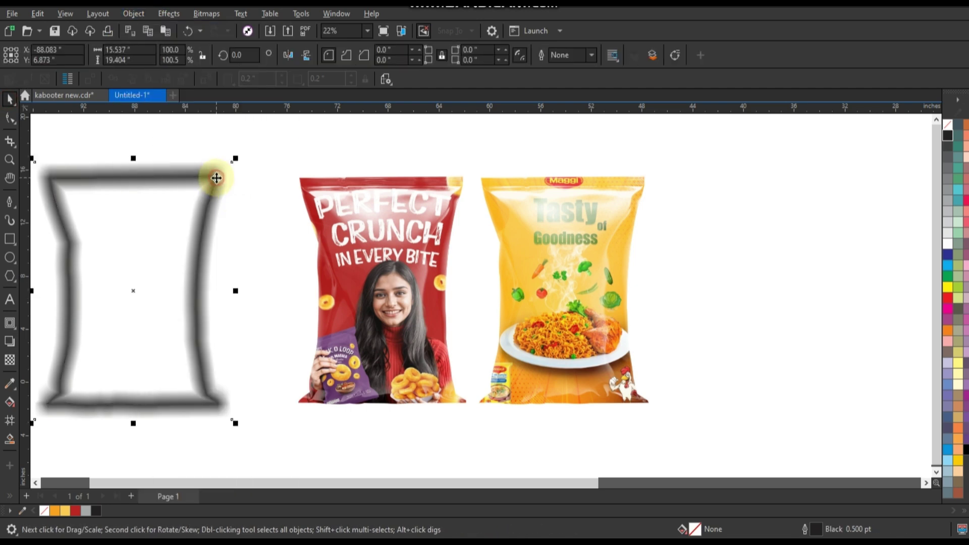
pyautogui.click(207, 14)
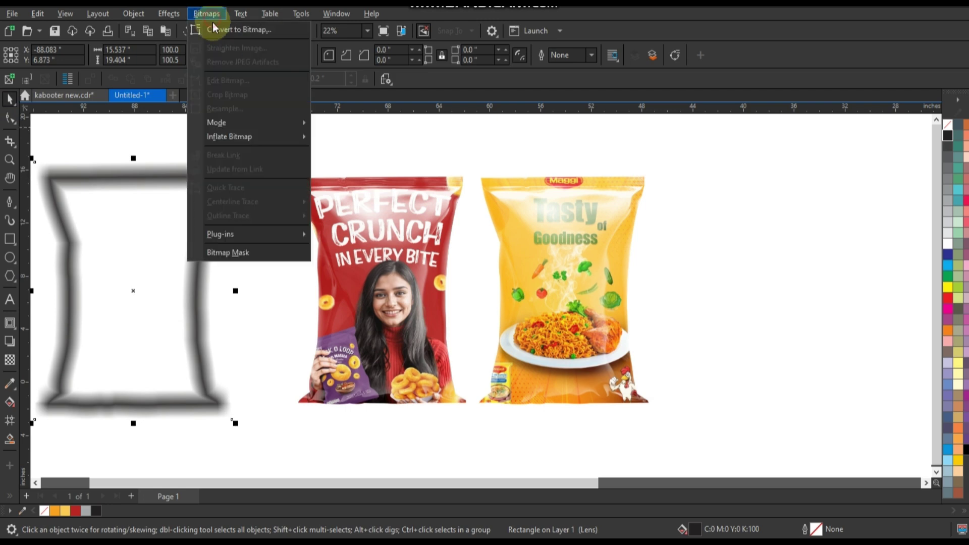
pyautogui.click(332, 112)
pyautogui.click(504, 340)
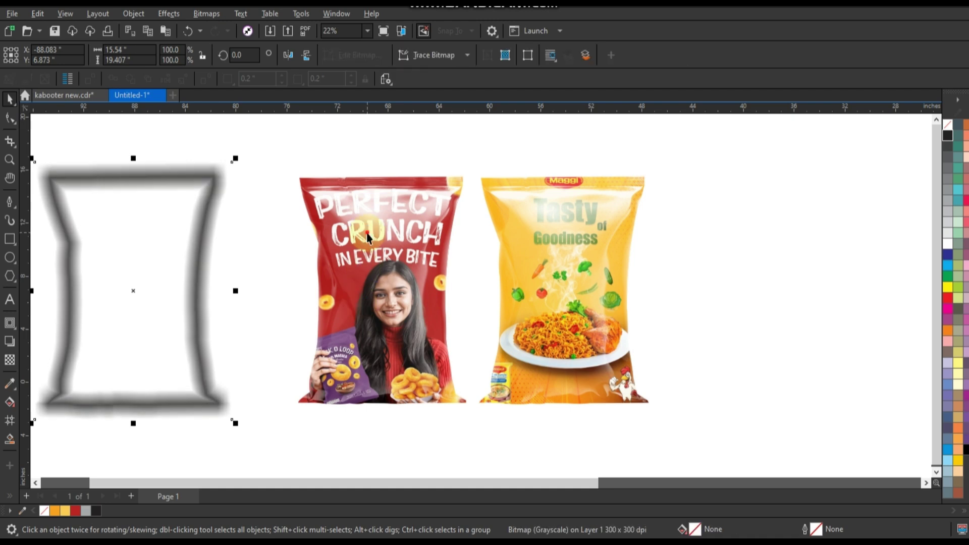
# Centre the shadow bitmap on the red bag, then copy it right onto the Maggi bag
pyautogui.keyDown('shift'); pyautogui.click(404, 424); pyautogui.keyUp('shift')
pyautogui.press('c')
pyautogui.press('Escape')
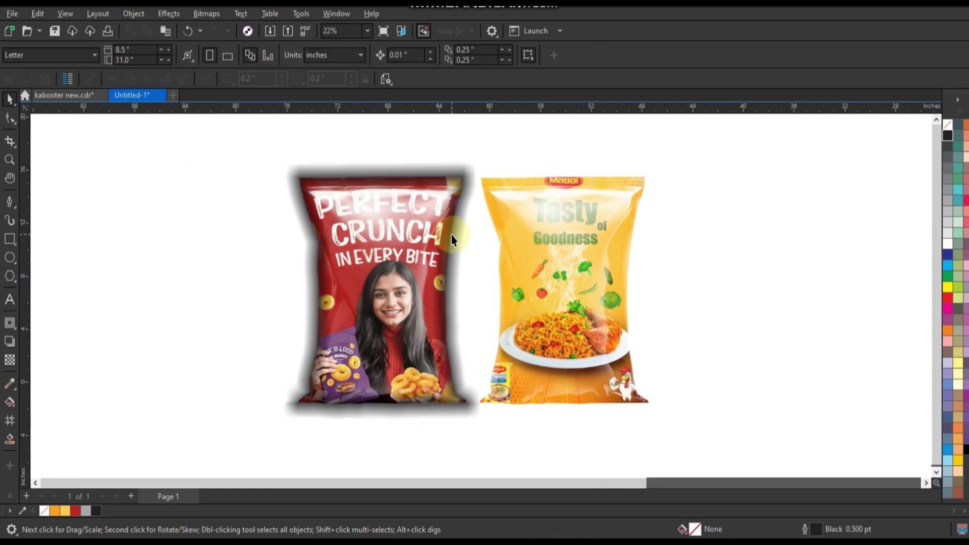
pyautogui.moveTo(452, 235); pyautogui.dragTo(732, 238)
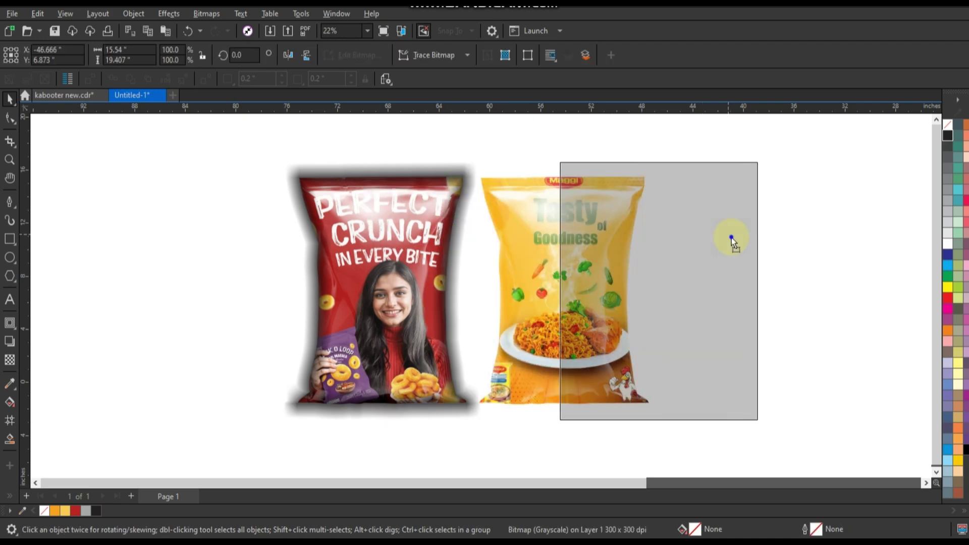
pyautogui.keyDown('shift'); pyautogui.click(502, 244); pyautogui.keyUp('shift')
# Centre the shadow copy on the Maggi bag and give both shadows uniform transparency (43 and 30)
pyautogui.press('c')
pyautogui.press('Escape')
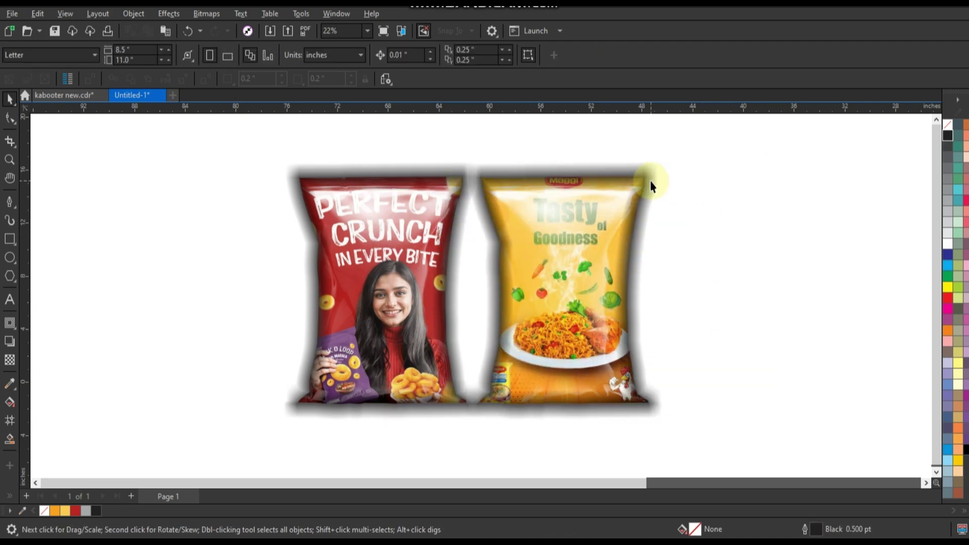
pyautogui.click(650, 181)
pyautogui.click(10, 360)
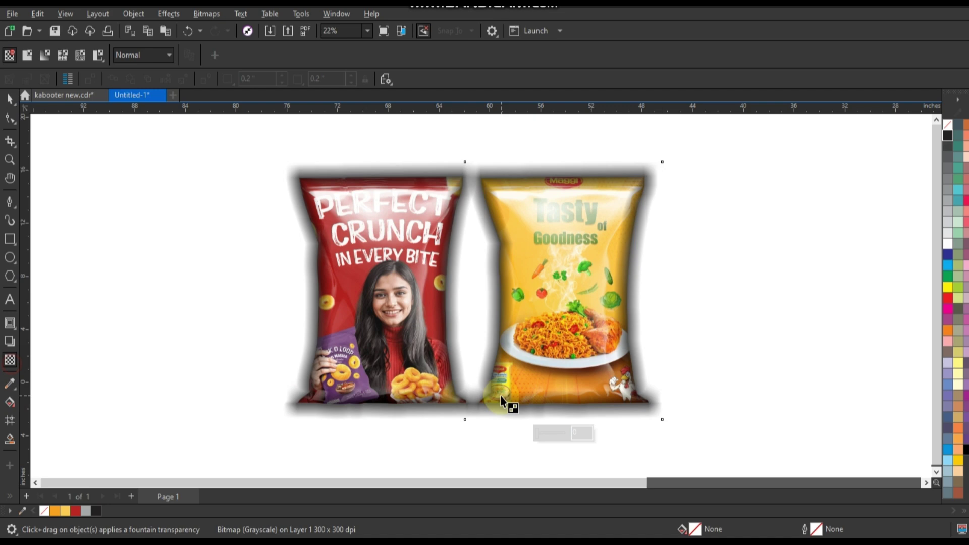
pyautogui.click(546, 433)
pyautogui.moveTo(546, 435); pyautogui.dragTo(549, 434)
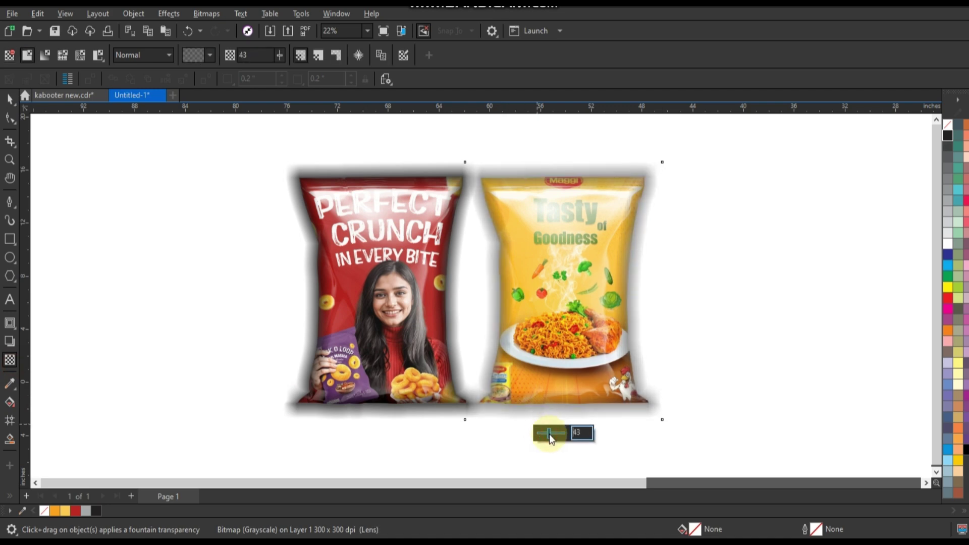
pyautogui.click(445, 339)
pyautogui.click(365, 433)
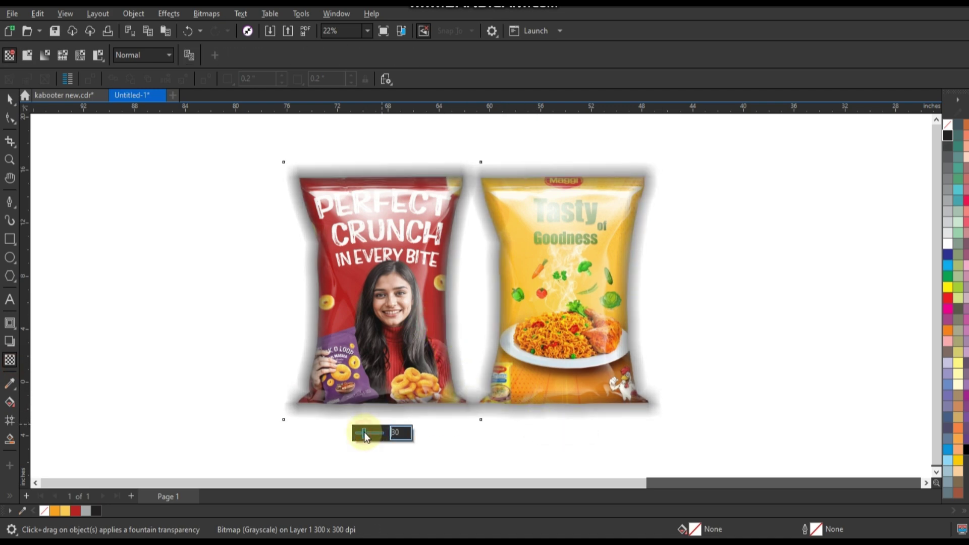
# Select both bags together and zoom to fit them with Shift+F2
pyautogui.click(10, 98)
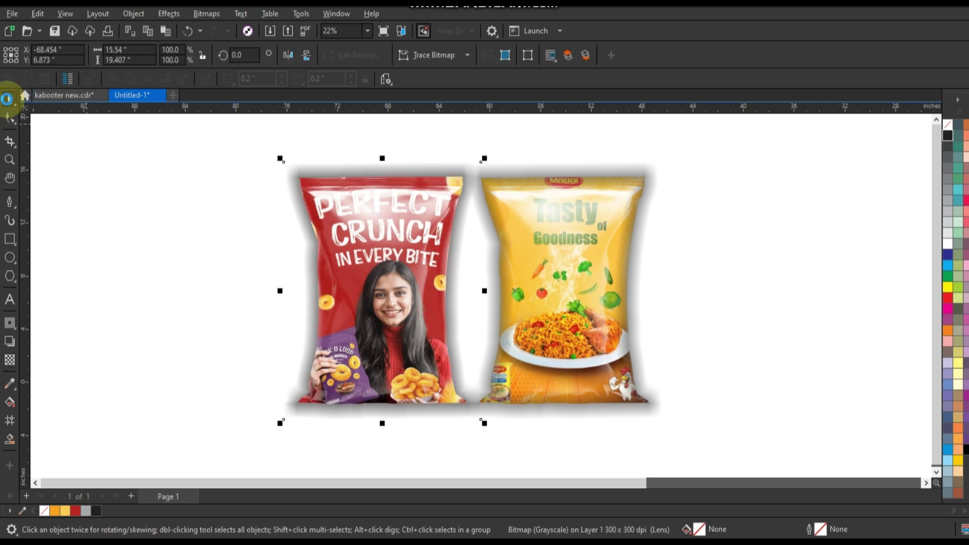
pyautogui.click(362, 198)
pyautogui.click(595, 175)
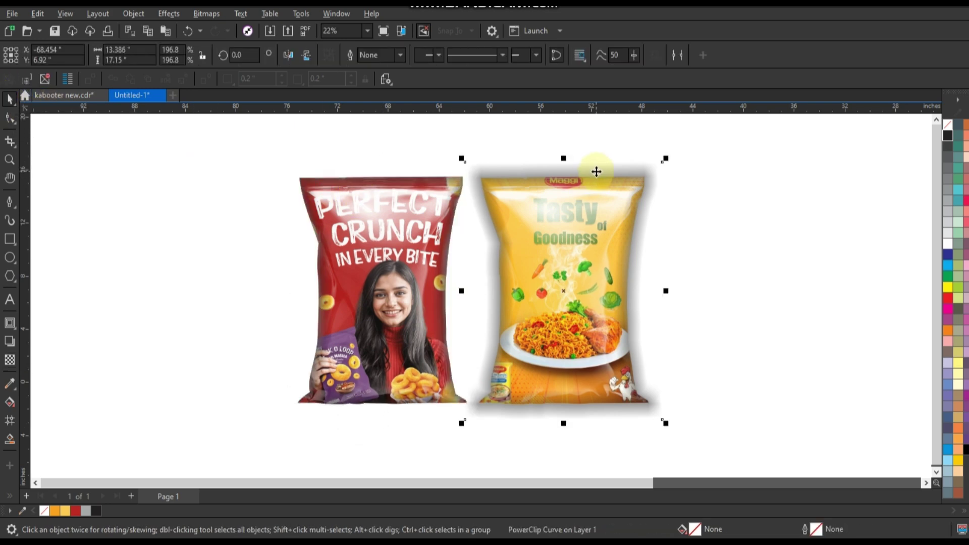
pyautogui.press('Escape')
pyautogui.click(652, 233)
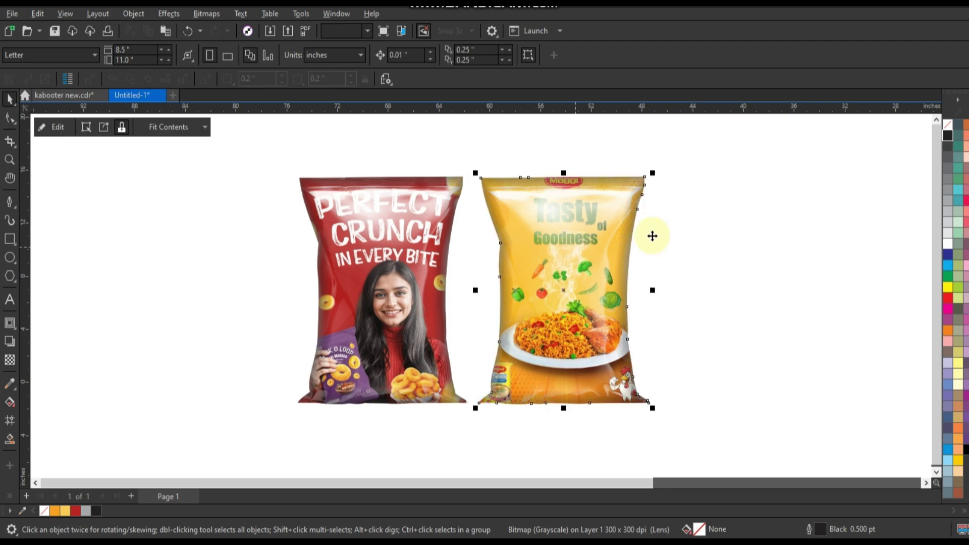
pyautogui.press('Escape')
pyautogui.moveTo(692, 154); pyautogui.dragTo(281, 427)
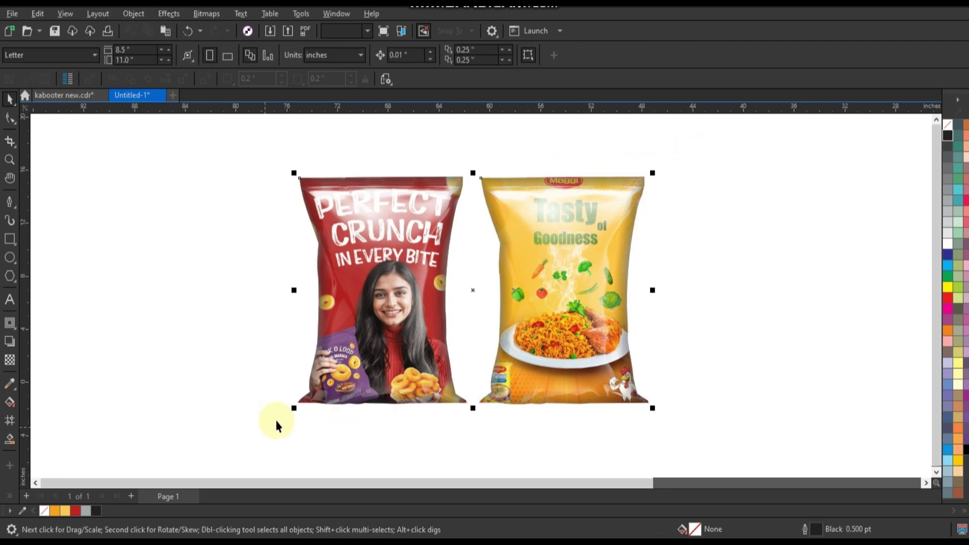
pyautogui.hotkey('shift', 'F2')
pyautogui.click(805, 325)
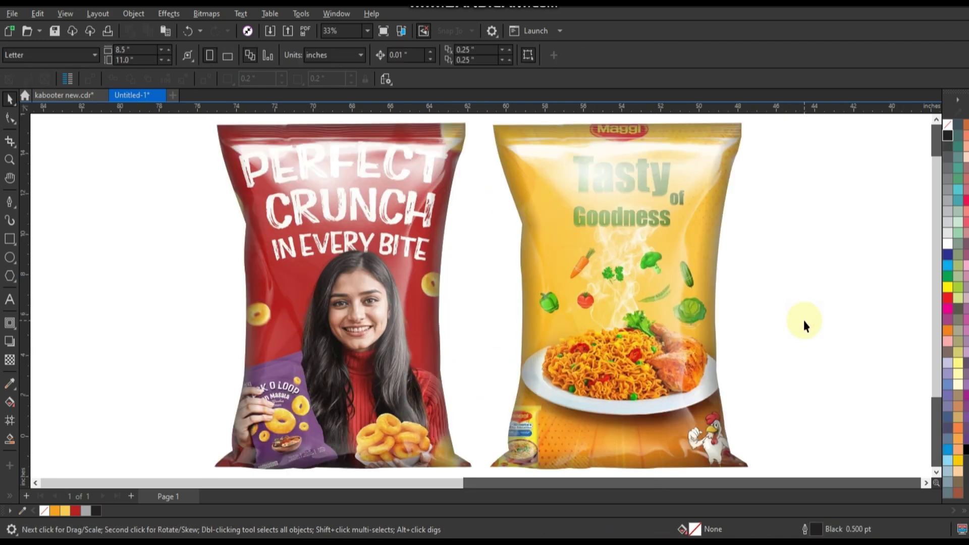